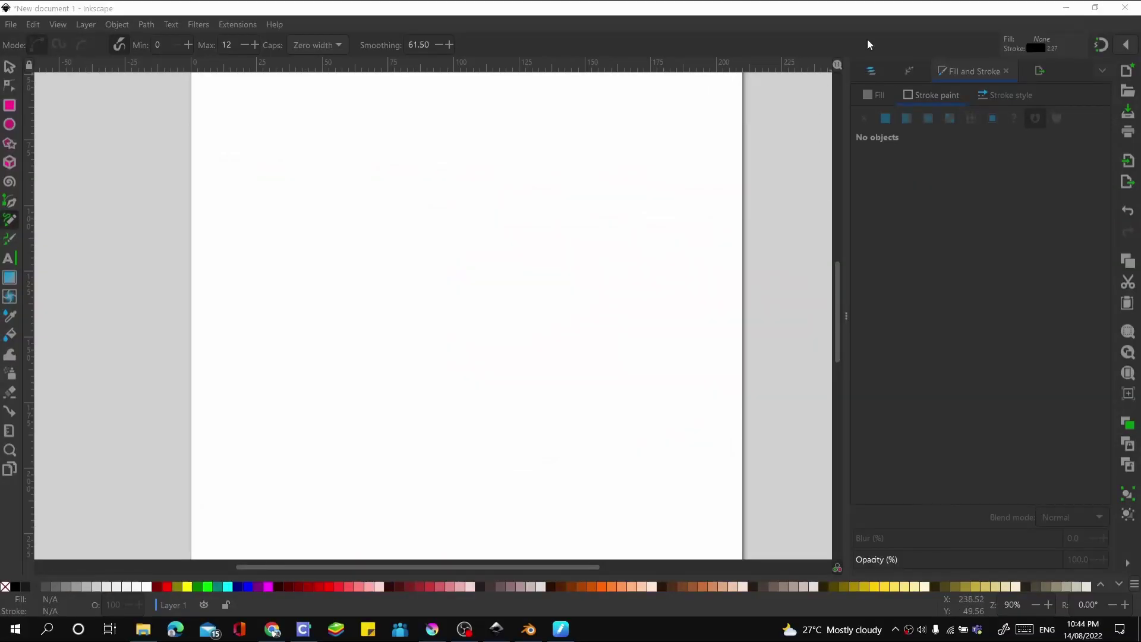
Show the Layers and Objects list and rename Layer 1 to 'sketch'.
click(874, 75)
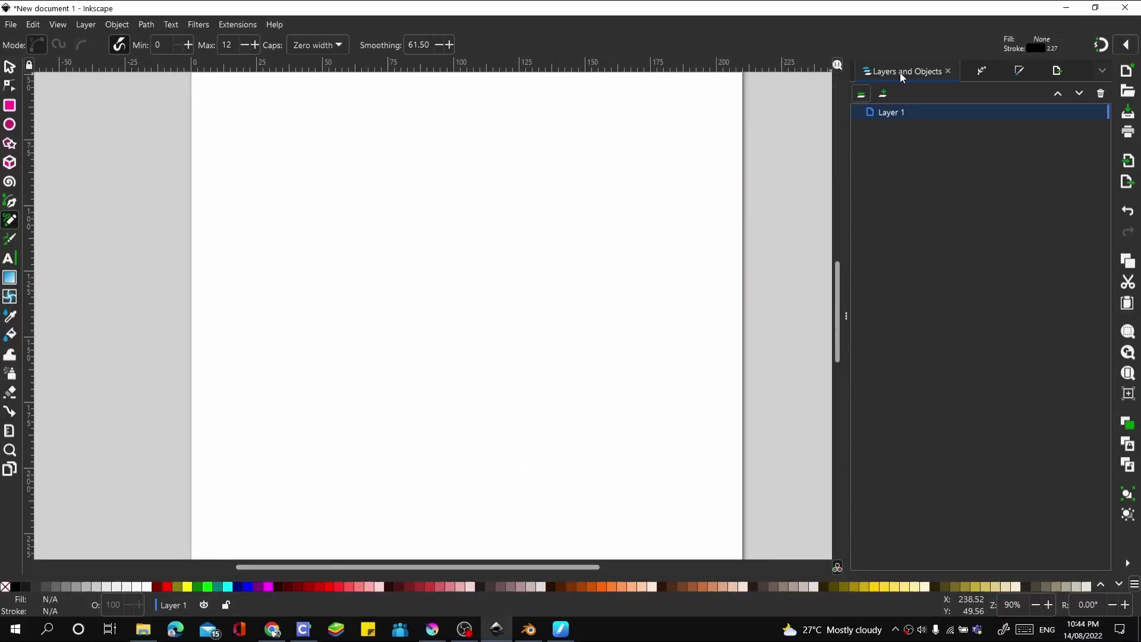
click(85, 24)
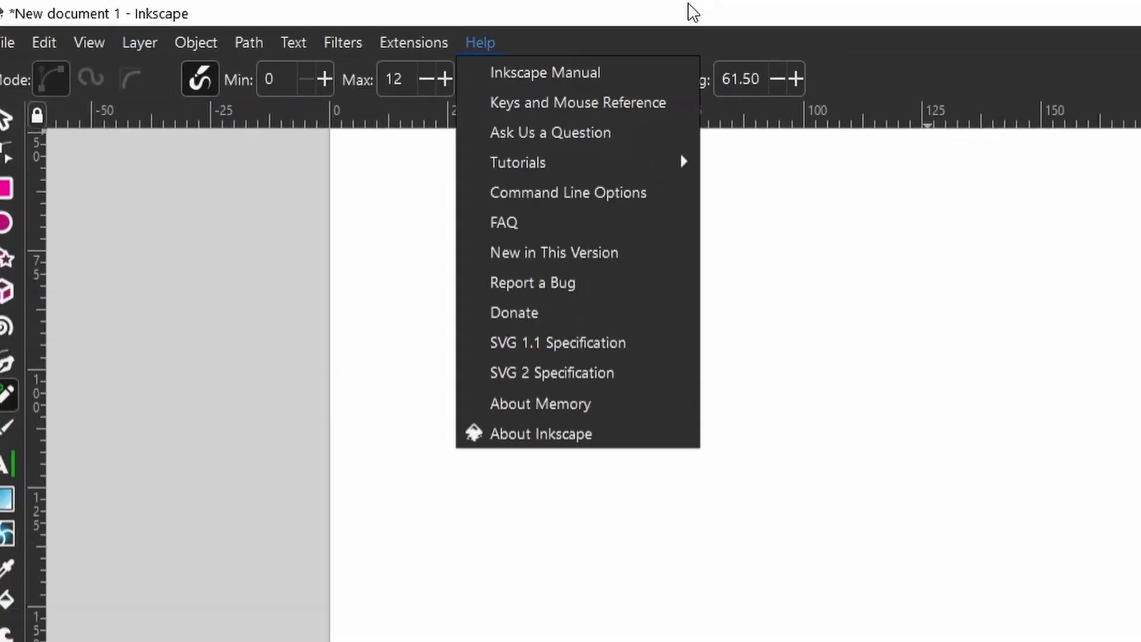
click(908, 12)
click(893, 113)
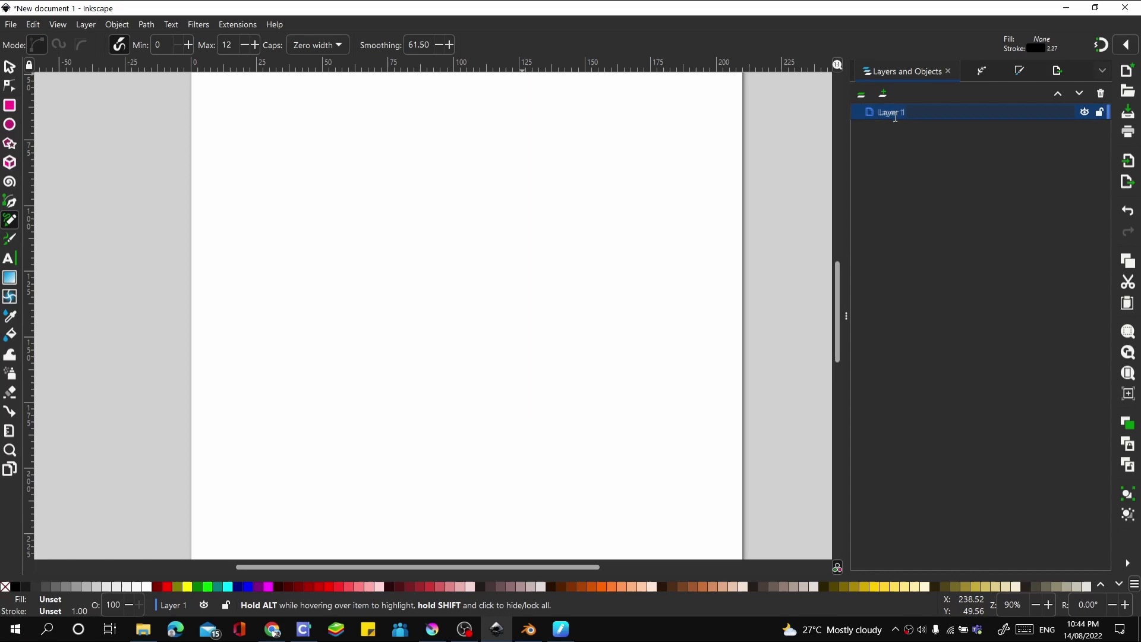
double_click(895, 113)
text(sketcj)
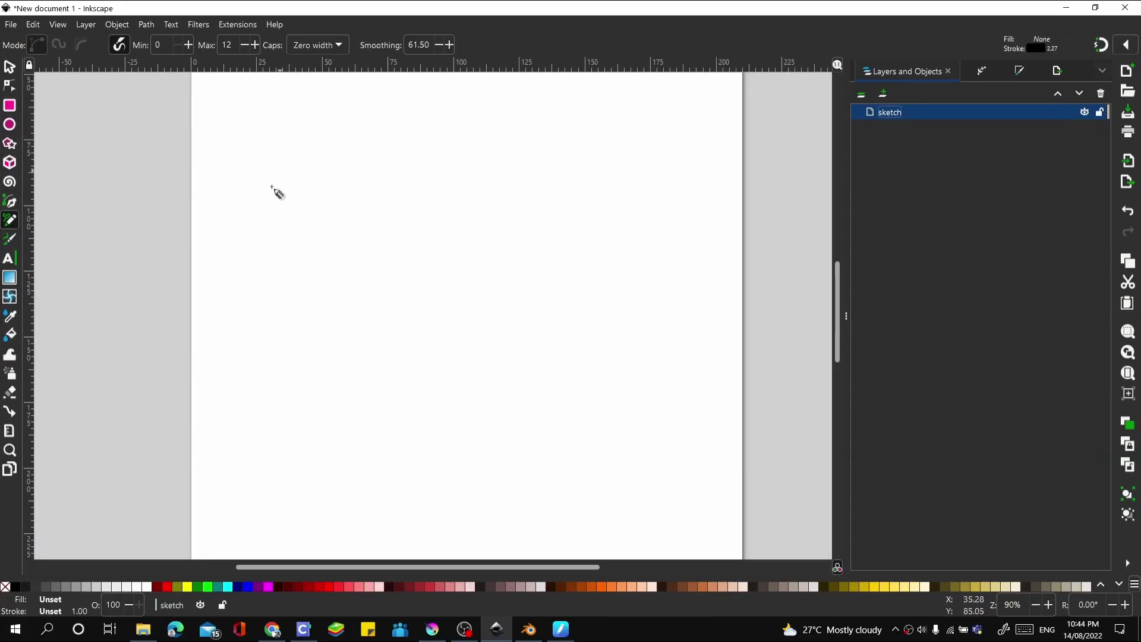
Undo a too-thick trial pencil stroke and lower the Pencil's Max width to 7.
drag(294, 177, 248, 307)
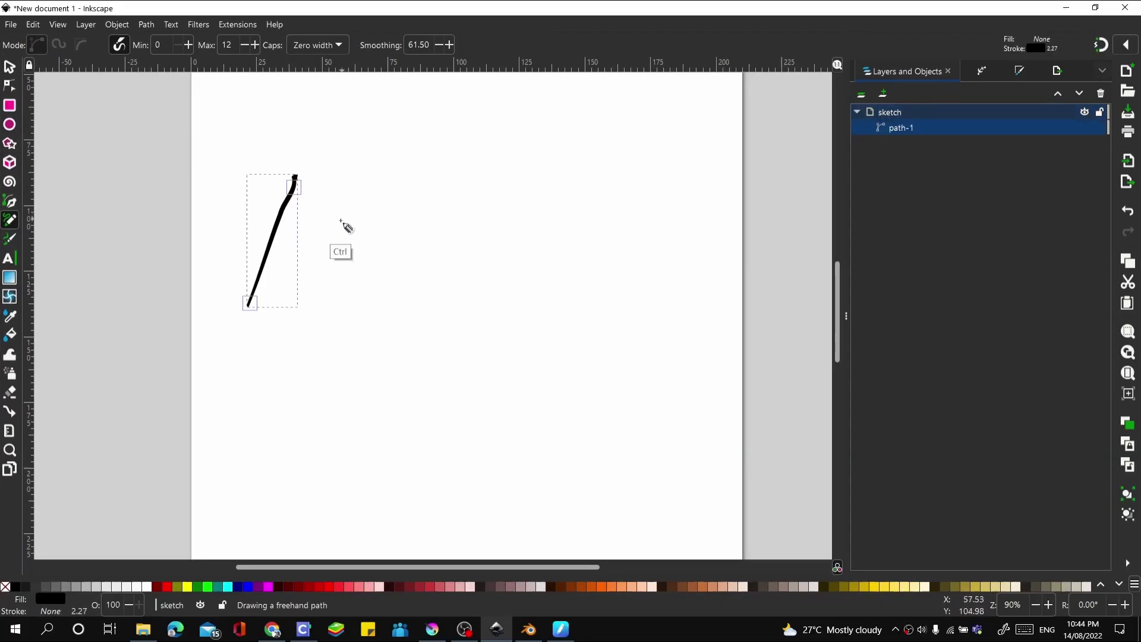
key(ctrl+z)
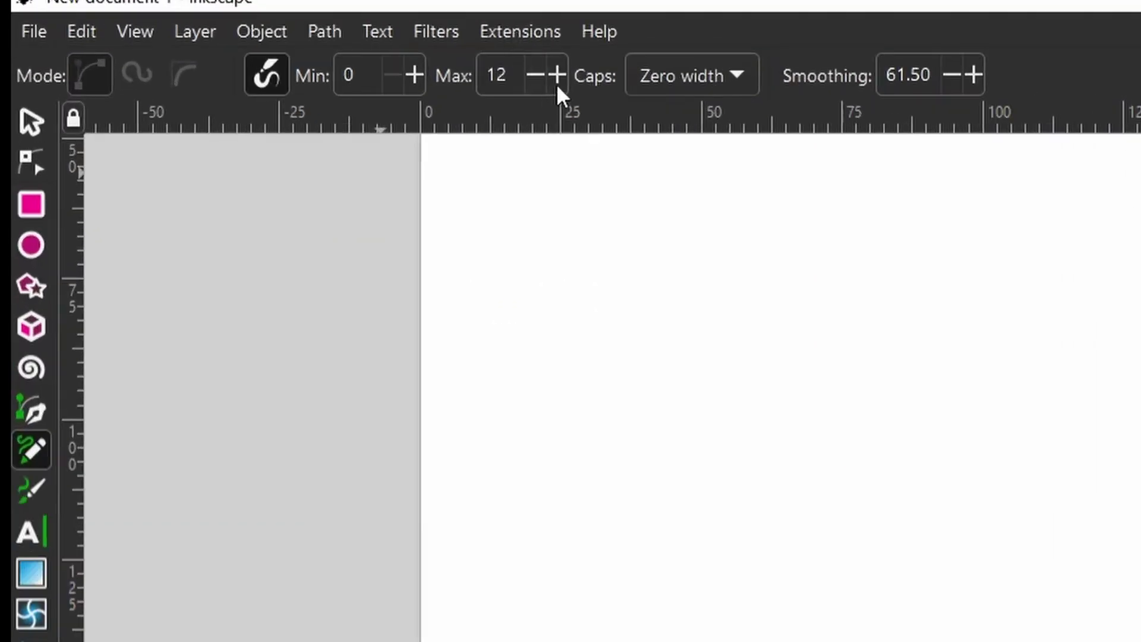
click(244, 44)
click(244, 44)
click(244, 44)
click(244, 45)
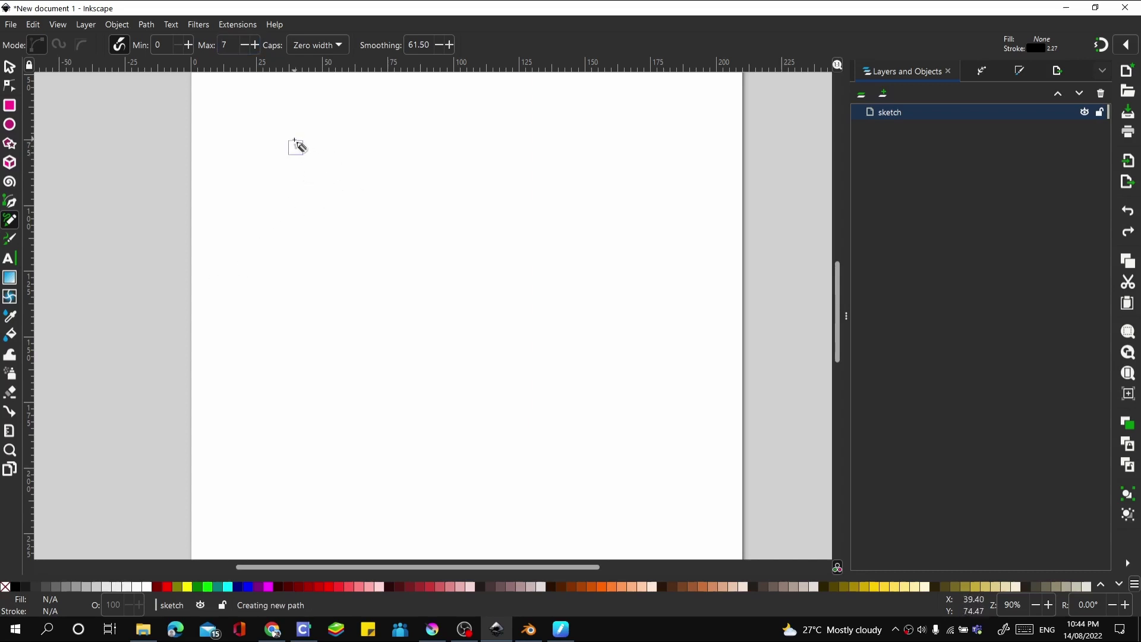
Sketch the left vertical line, the shaft lines and the arrowhead's edges in freehand strokes.
drag(295, 143, 304, 336)
key(ctrl+z)
drag(296, 122, 286, 437)
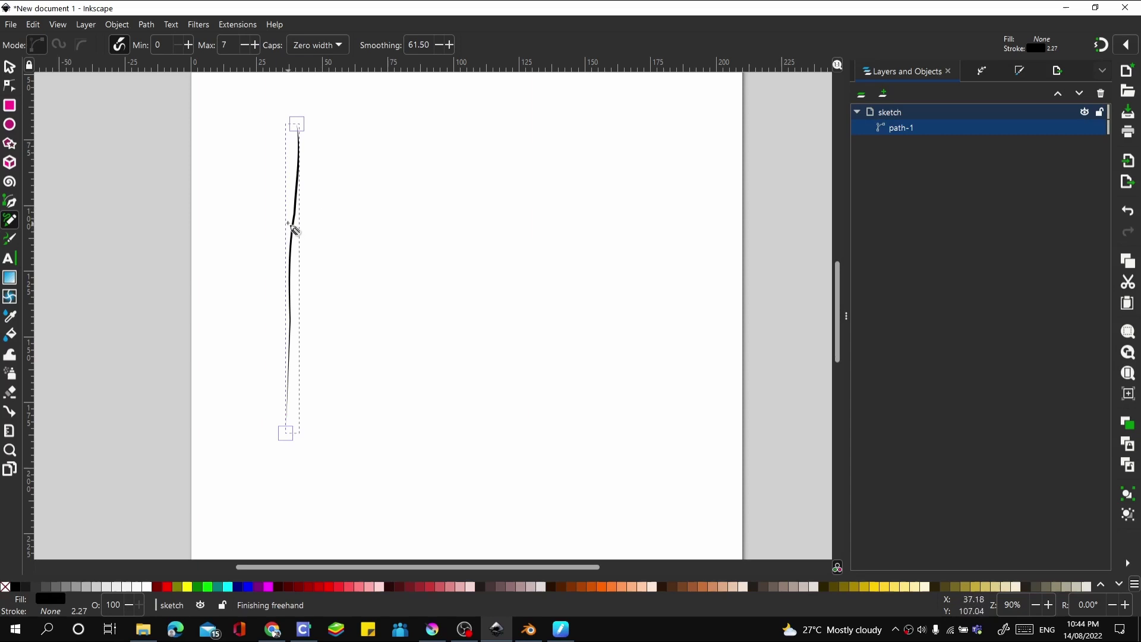
drag(284, 216, 434, 203)
mouse_move(279, 275)
mouse_down()
mouse_move(427, 252)
mouse_move(455, 252)
mouse_up()
mouse_move(407, 162)
mouse_down()
mouse_move(408, 315)
mouse_move(519, 219)
mouse_move(473, 270)
mouse_move(395, 317)
mouse_up()
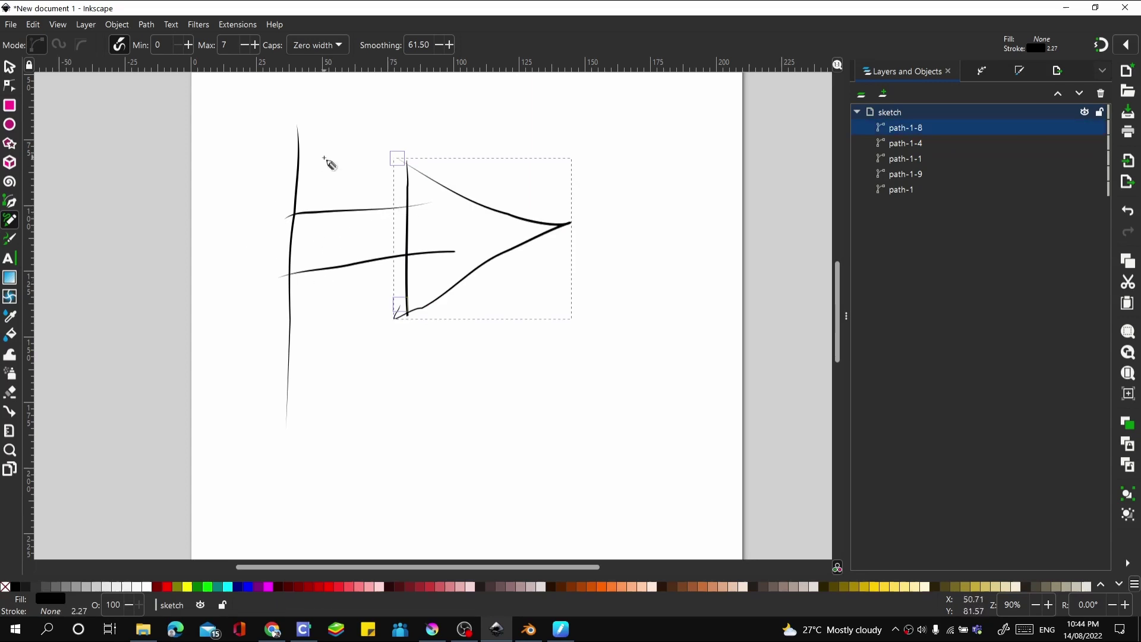
drag(321, 272, 424, 263)
drag(413, 327, 537, 258)
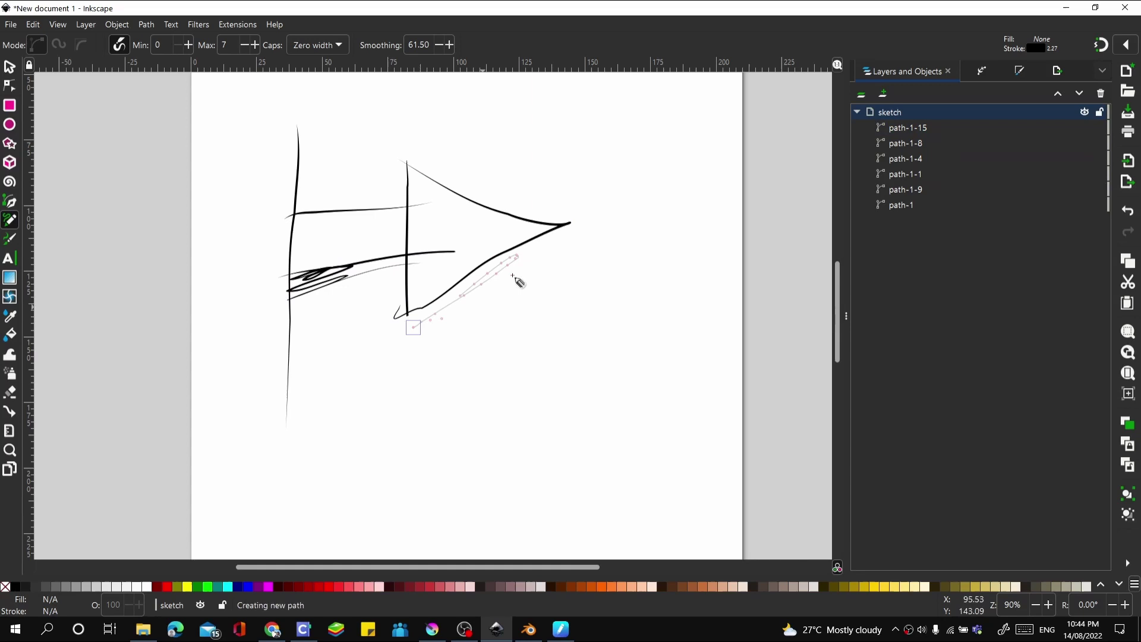
drag(447, 299, 439, 314)
drag(424, 168, 400, 302)
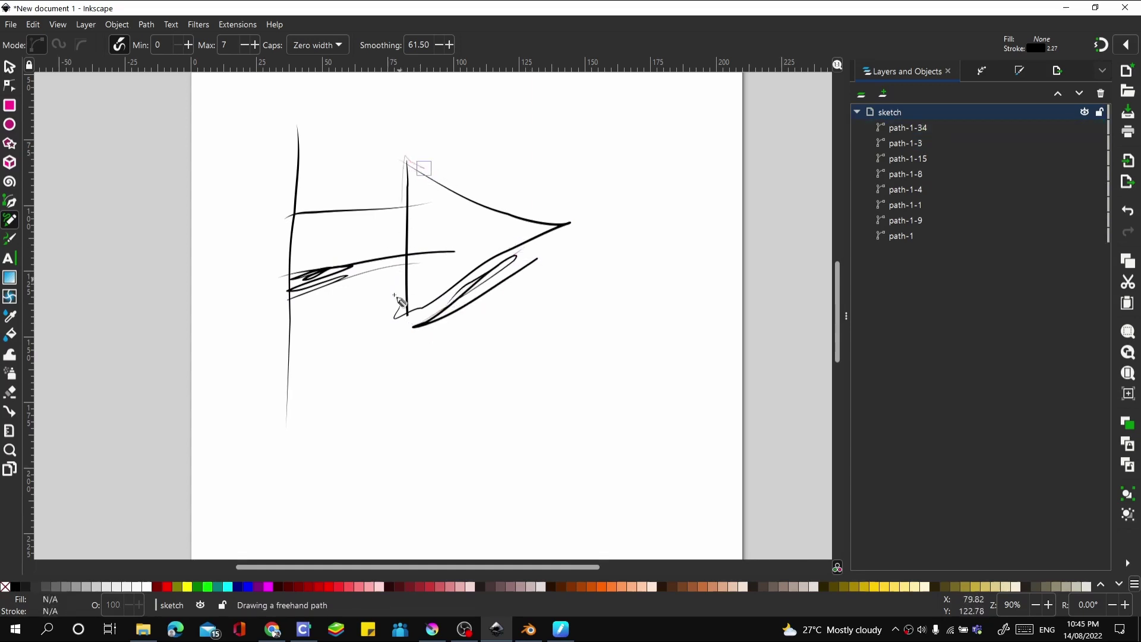
Retrace the left vertical, the crossbars and the arrowhead's back edge with more strokes.
drag(294, 118, 287, 396)
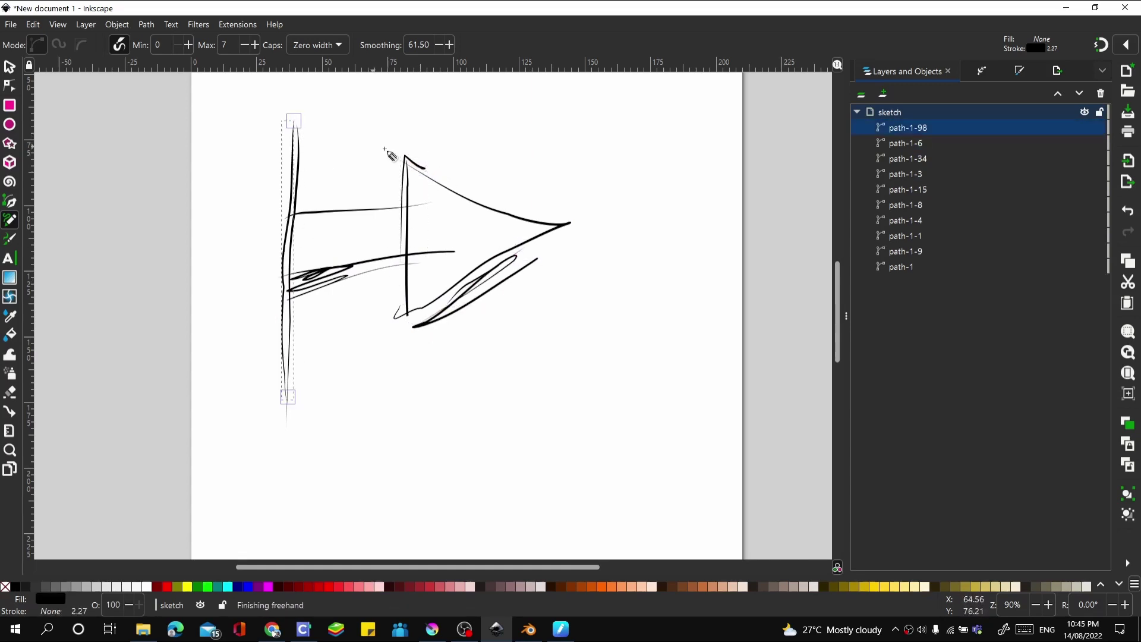
scroll(420, 397, down, 1)
mouse_move(256, 180)
mouse_down()
mouse_move(318, 159)
mouse_move(374, 160)
mouse_move(313, 168)
mouse_up()
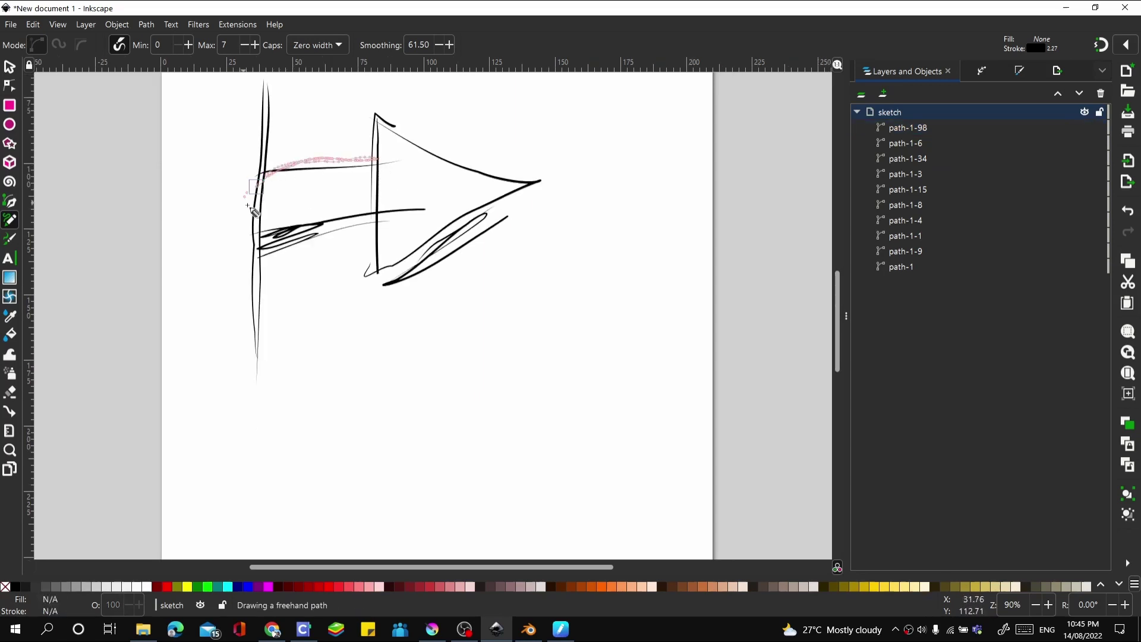
drag(253, 211, 254, 212)
mouse_move(257, 251)
mouse_down()
mouse_move(349, 205)
mouse_move(287, 217)
mouse_move(241, 268)
mouse_up()
drag(318, 207, 392, 203)
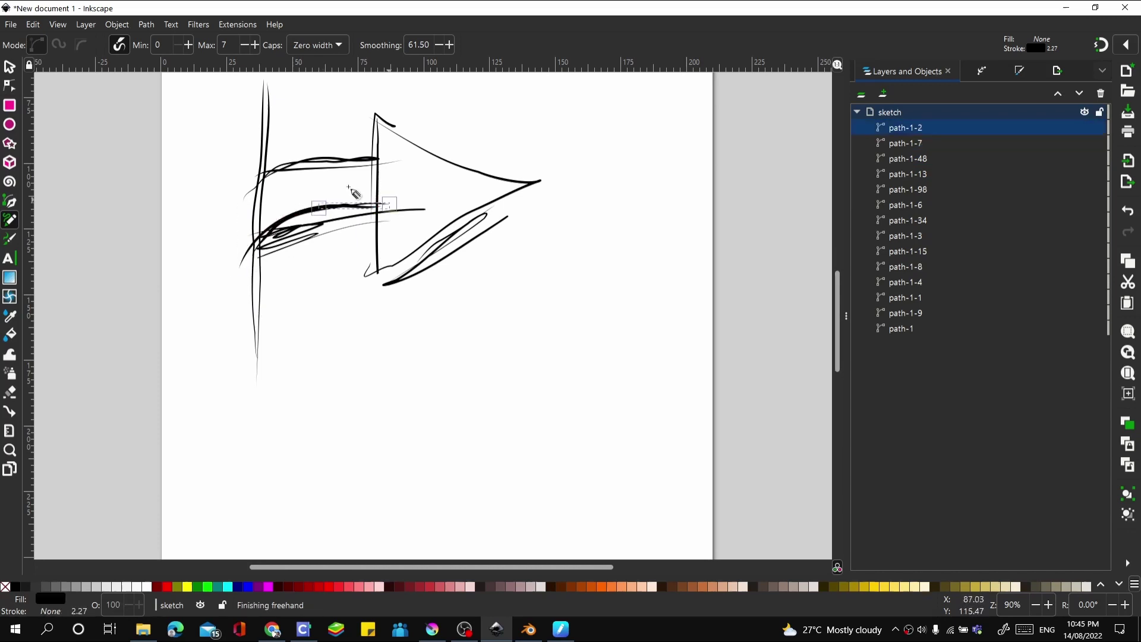
drag(268, 161, 249, 253)
mouse_move(270, 102)
mouse_down()
mouse_move(261, 164)
mouse_move(268, 98)
mouse_move(282, 82)
mouse_move(268, 174)
mouse_up()
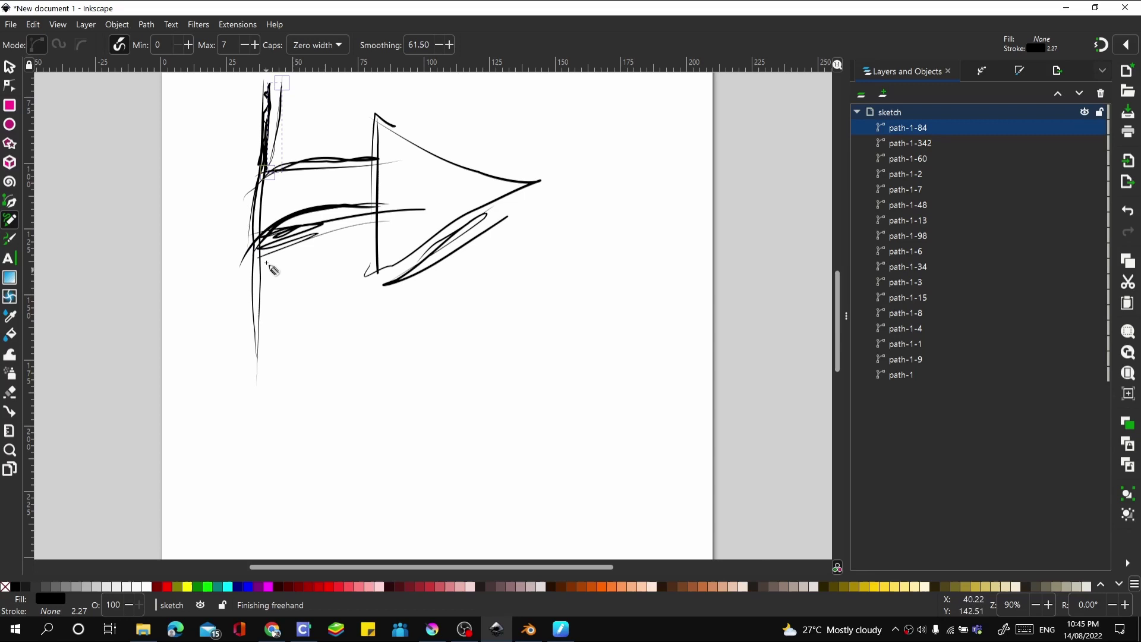
mouse_move(261, 246)
mouse_down()
mouse_move(264, 380)
mouse_move(277, 381)
mouse_move(273, 345)
mouse_up()
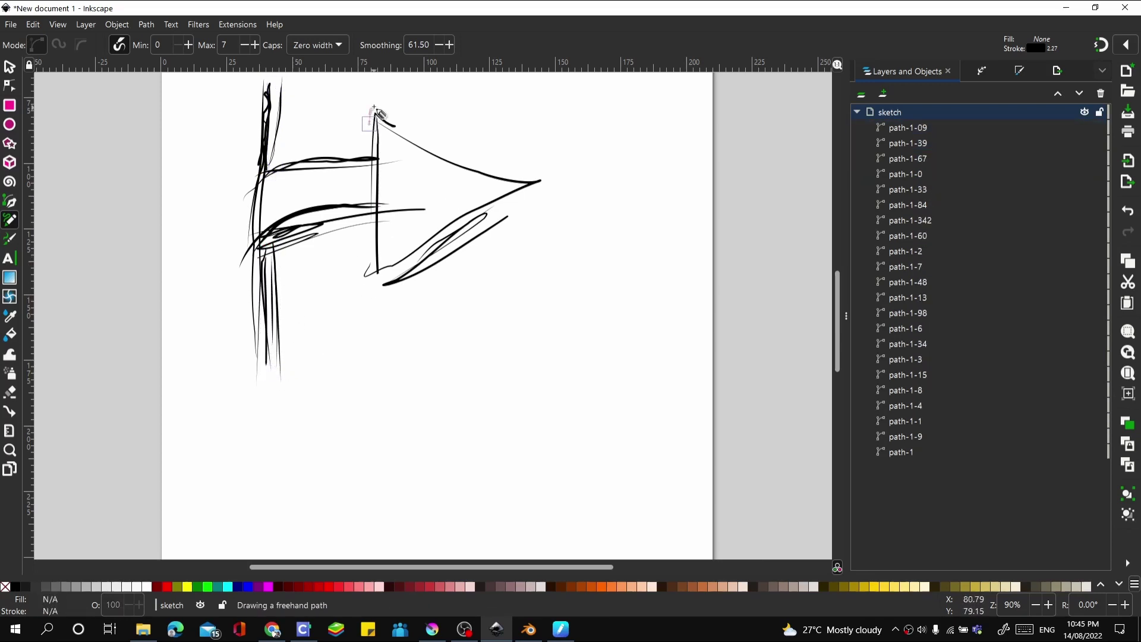
mouse_move(374, 108)
mouse_down()
mouse_move(372, 185)
mouse_move(458, 168)
mouse_move(521, 198)
mouse_move(377, 275)
mouse_move(363, 195)
mouse_move(373, 186)
mouse_up()
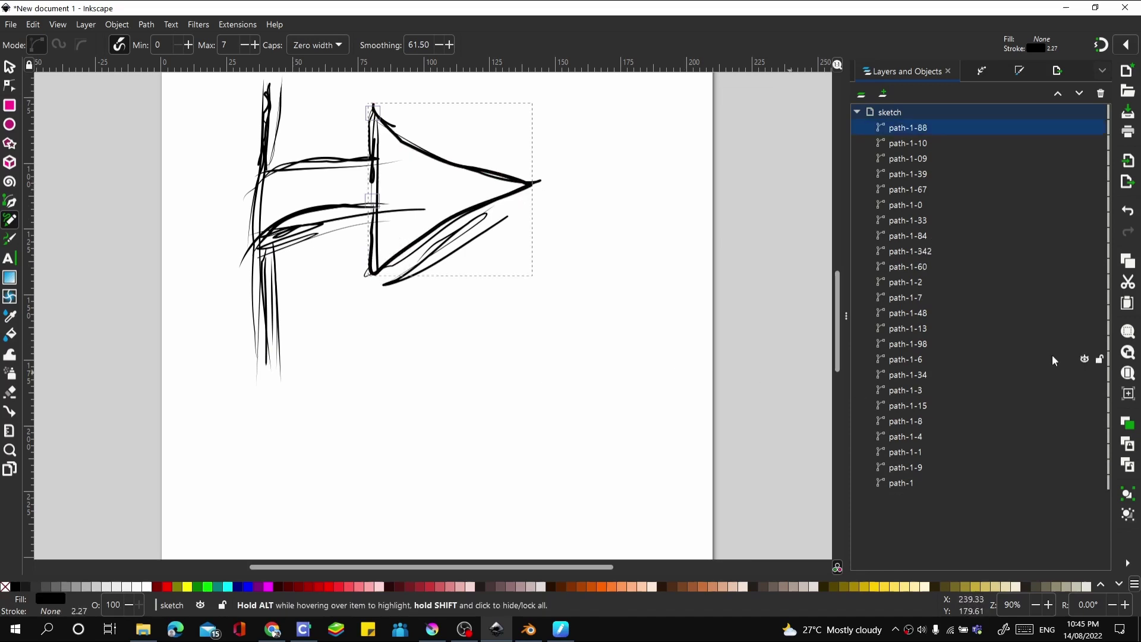
Select all sketch strokes and merge them into one path with Path > Union.
key(ctrl+a)
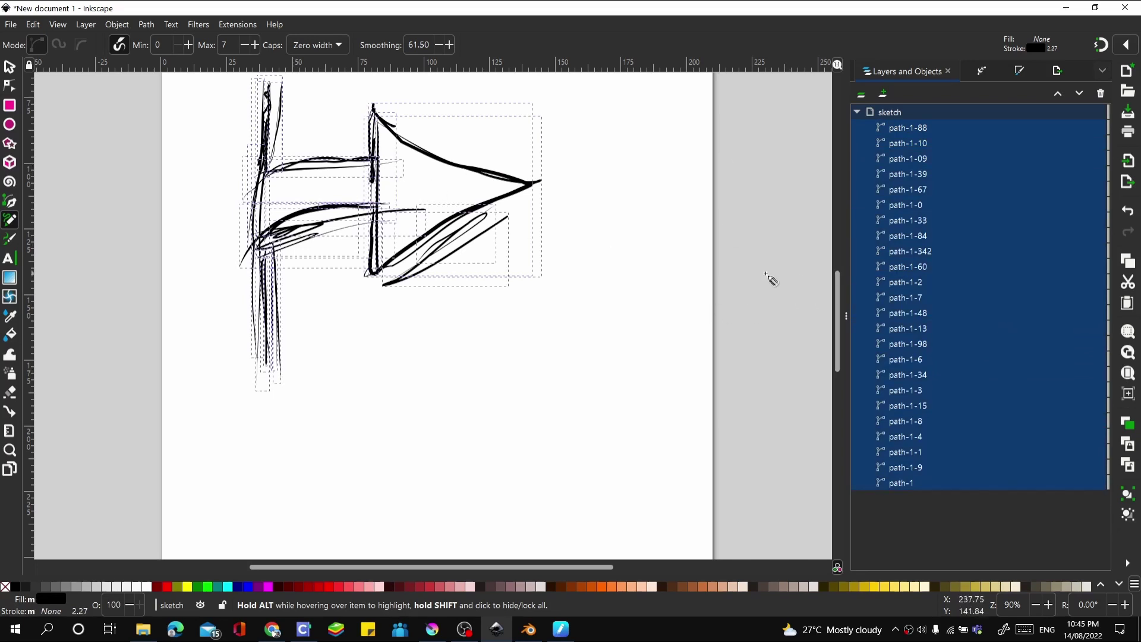
scroll(492, 288, down, 2)
scroll(502, 306, up, 2)
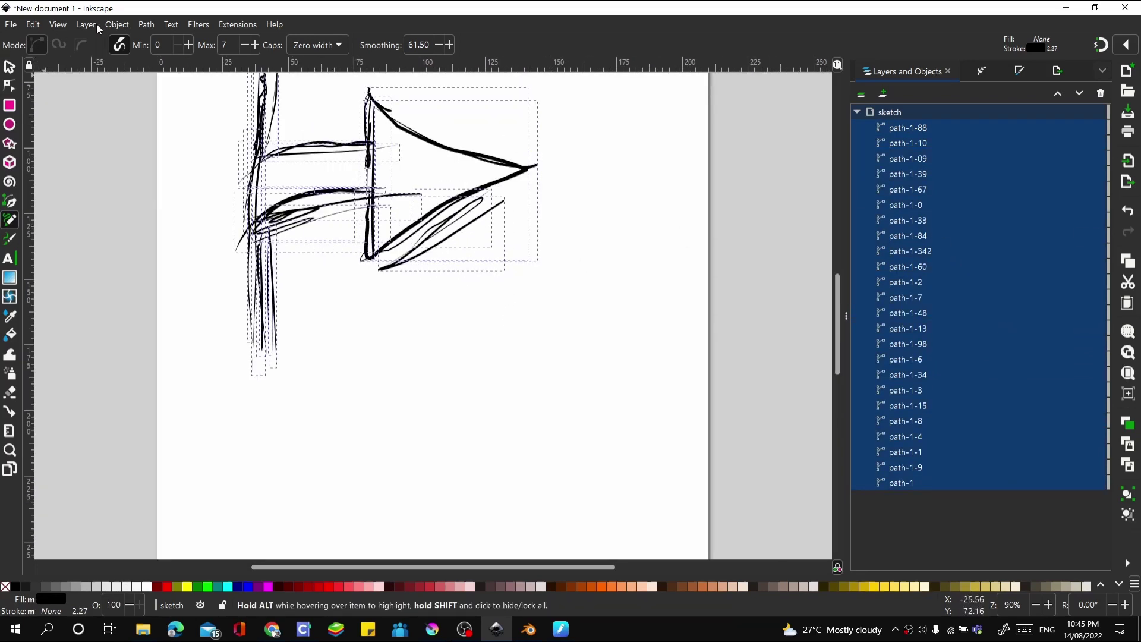
click(146, 24)
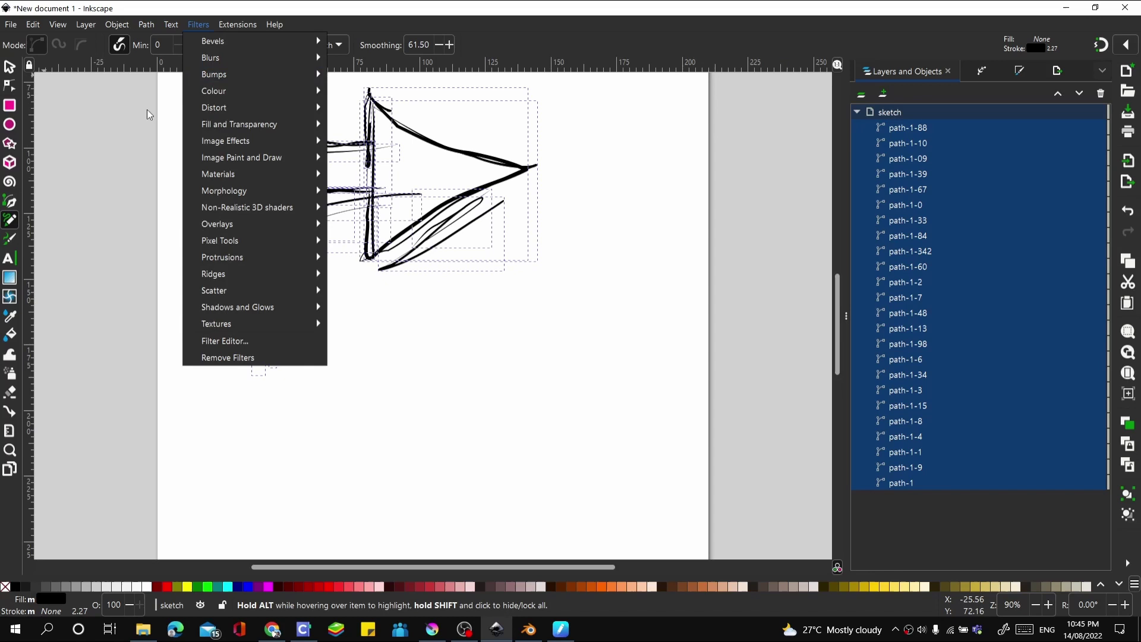
click(144, 26)
click(144, 23)
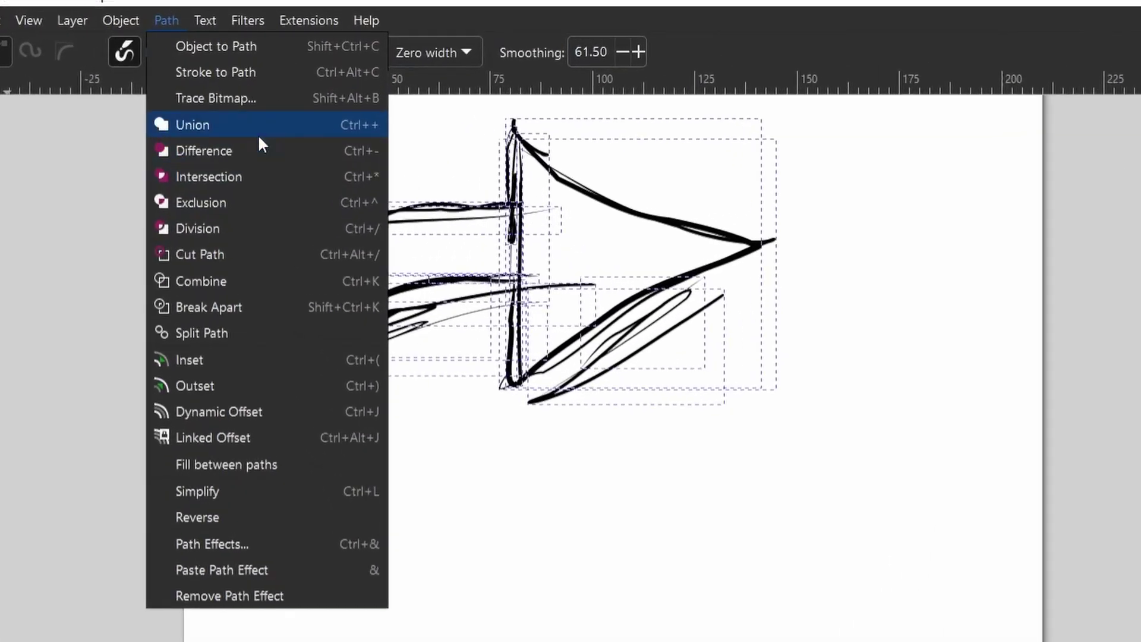
click(305, 155)
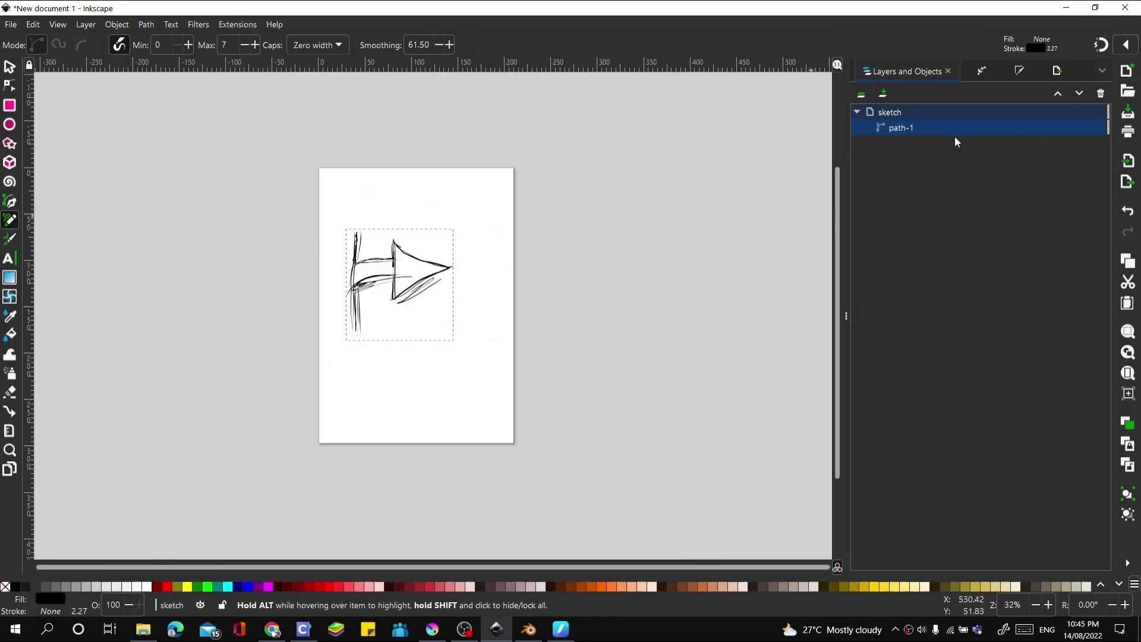
Collapse and lock the sketch layer, then fade the sketch to 30.8% opacity.
click(856, 112)
click(1100, 113)
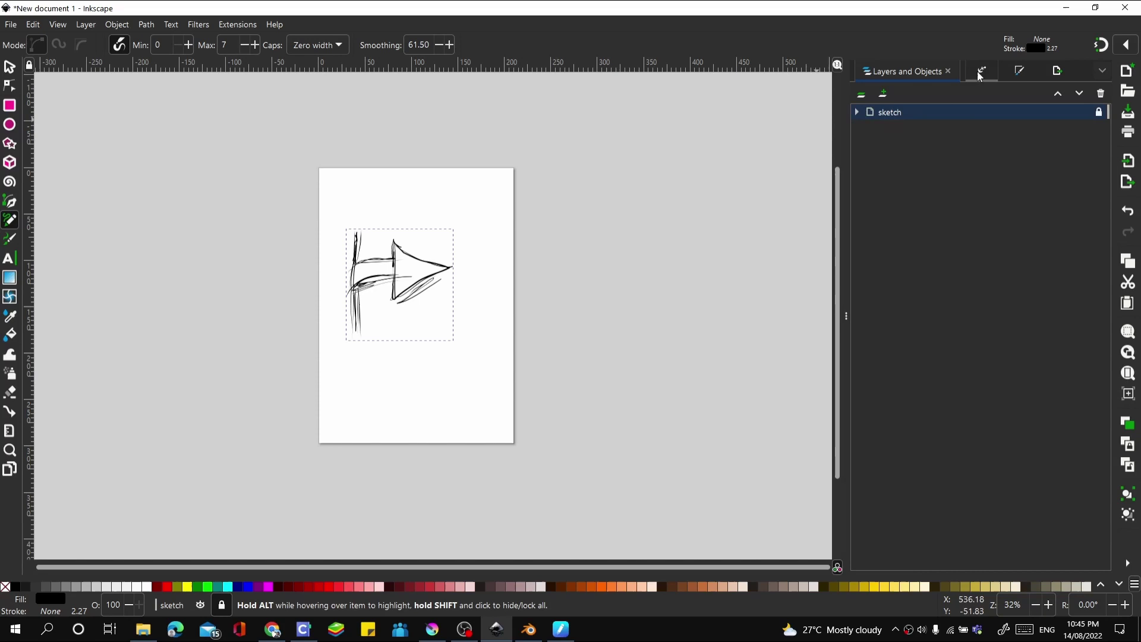
click(1021, 73)
drag(954, 562, 918, 562)
scroll(375, 297, up, 4)
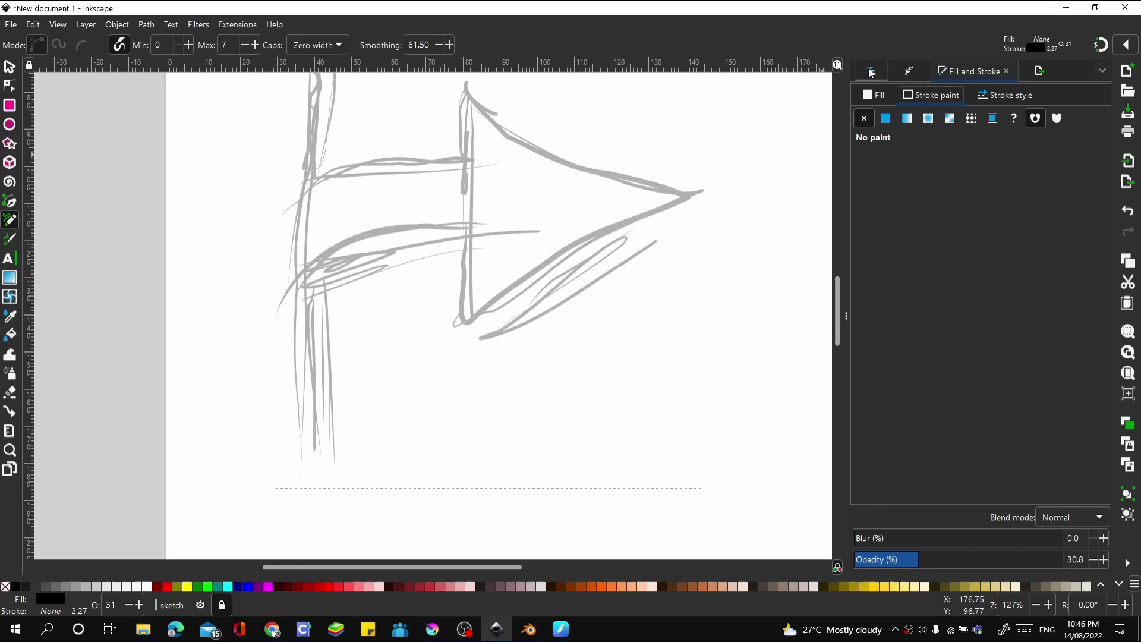
Add a new layer above the sketch and name it 'drawing'.
click(872, 71)
scroll(800, 245, down, 1)
click(886, 92)
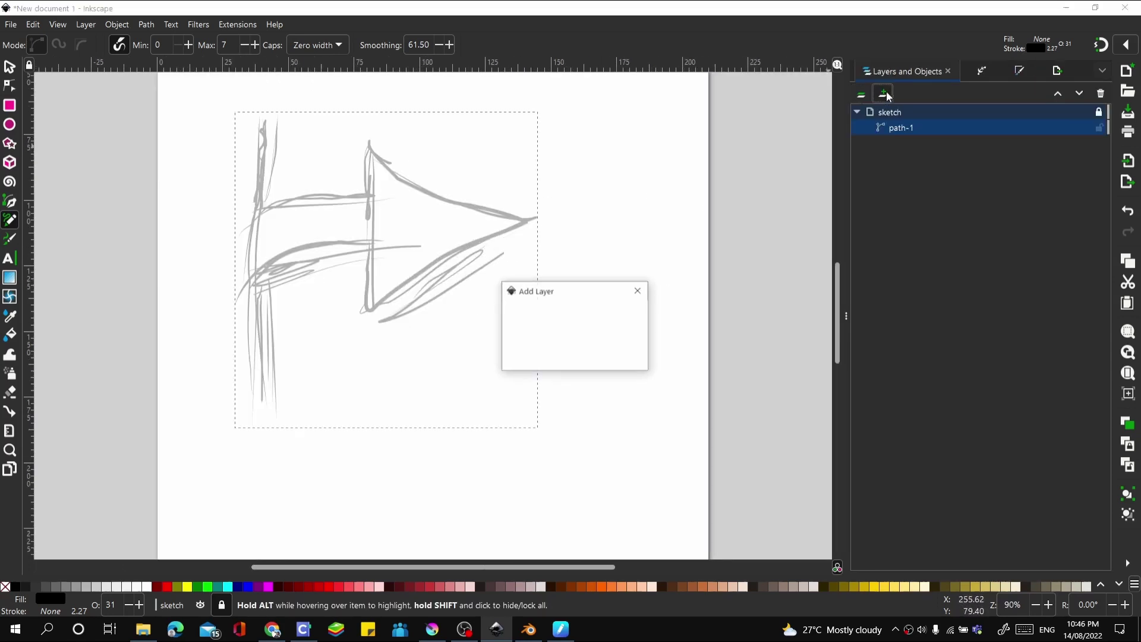
click(622, 360)
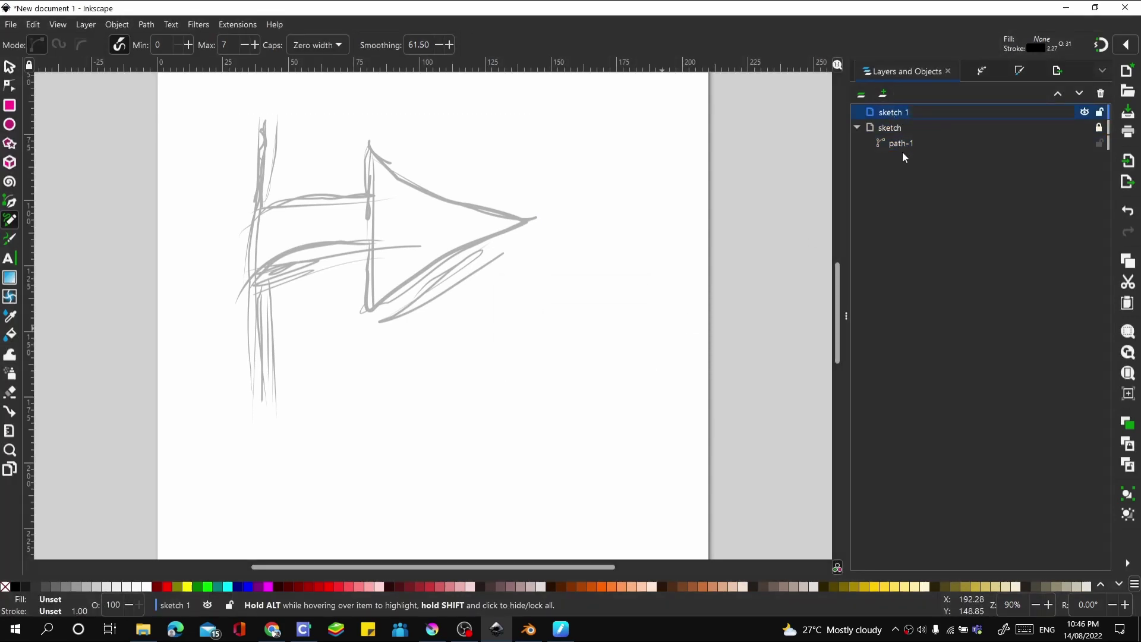
key(F2)
text(drawing)
key(Return)
scroll(428, 237, down, 2)
scroll(365, 254, up, 2)
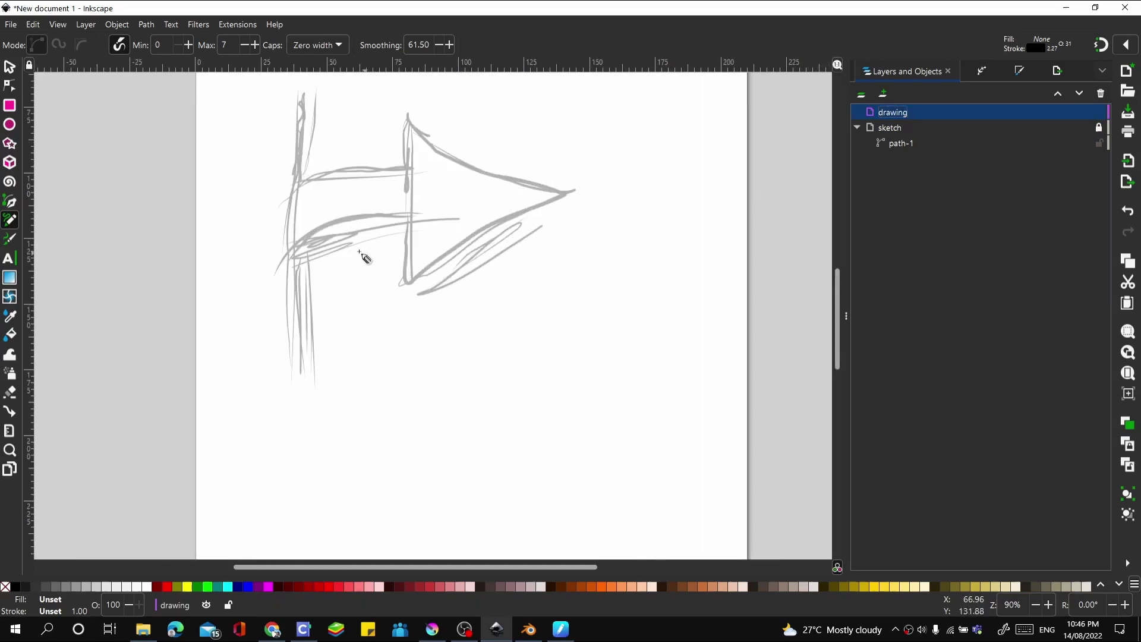
Draw a rectangle covering most of the page over the sketch.
drag(365, 254, 327, 369)
scroll(355, 296, down, 1)
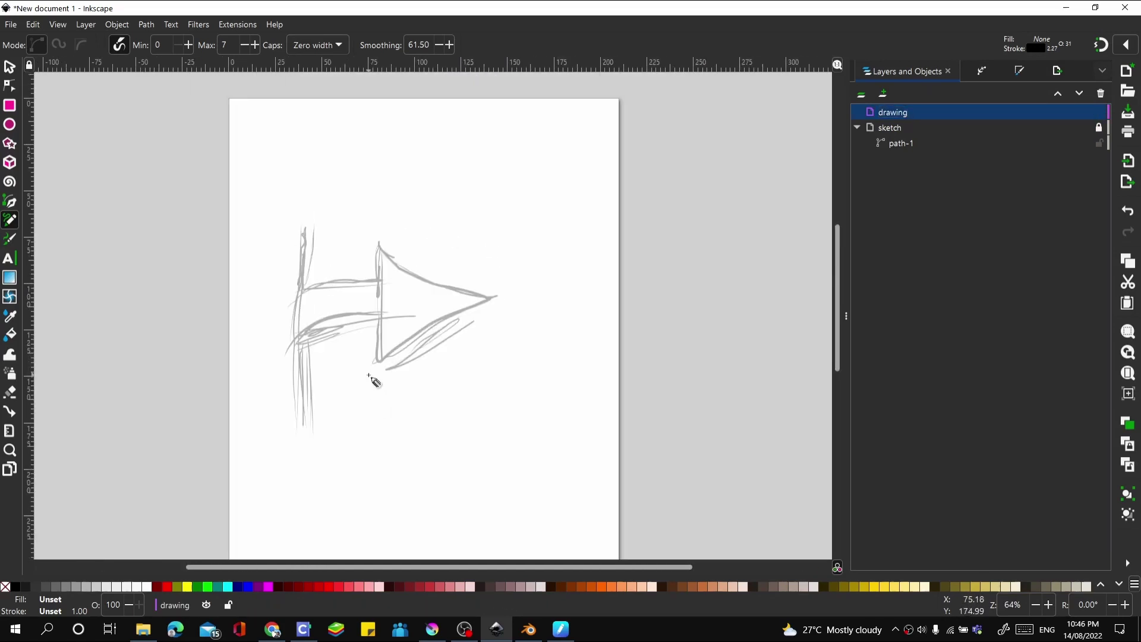
click(9, 106)
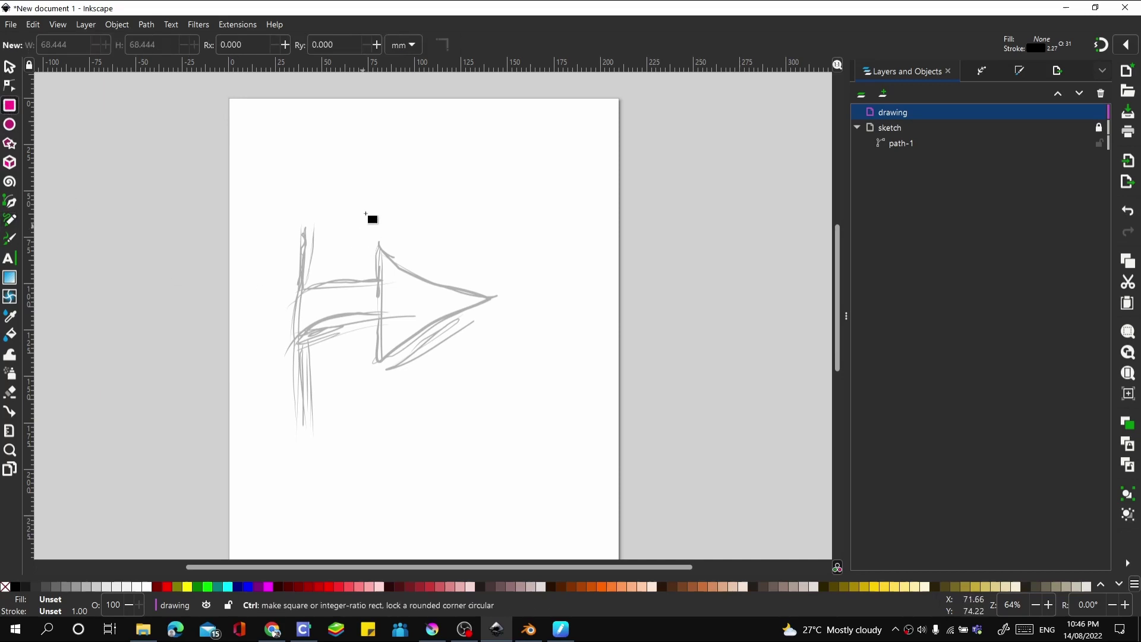
scroll(378, 399, down, 3)
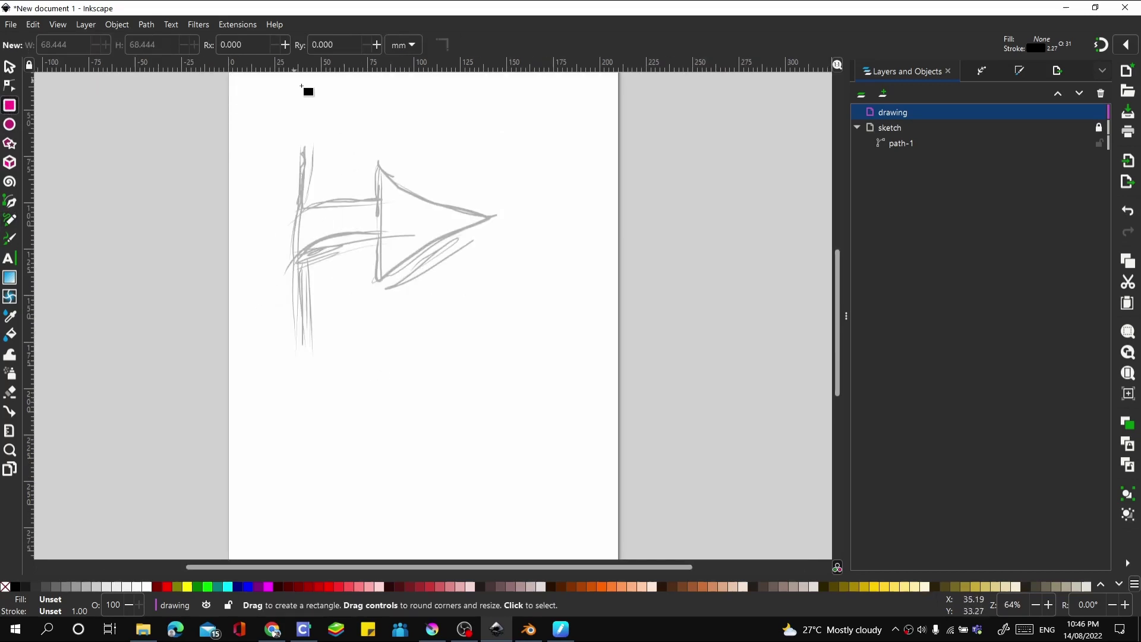
mouse_move(302, 87)
mouse_down()
mouse_move(333, 230)
mouse_move(550, 365)
mouse_move(604, 483)
mouse_move(595, 474)
mouse_up()
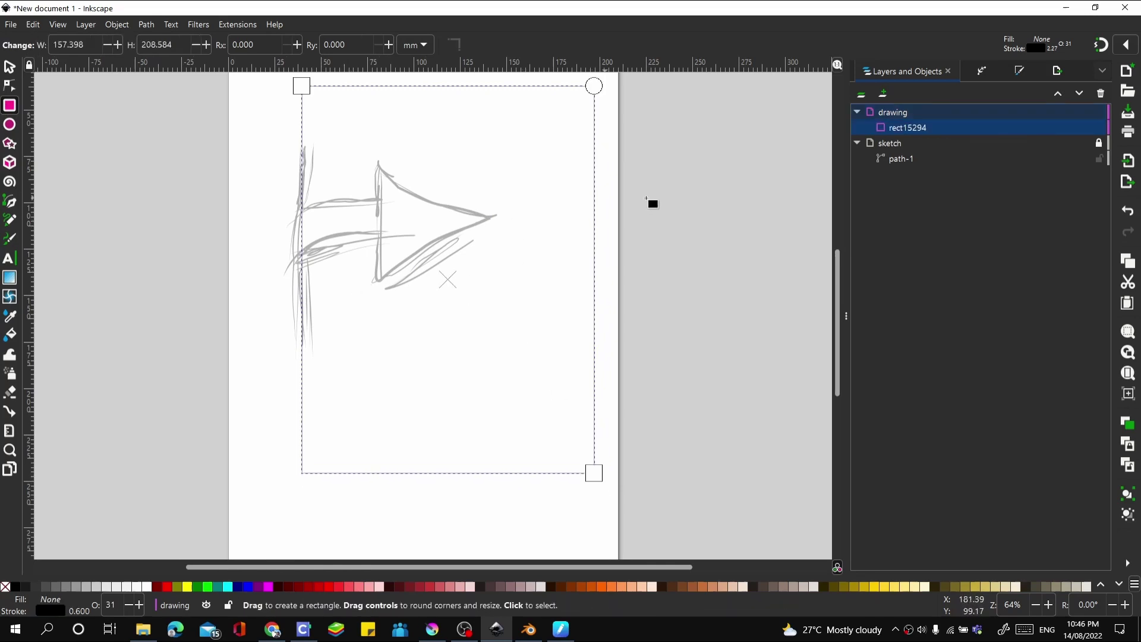
Set the rectangle to 100% opacity, with no fill and a flat black stroke.
click(982, 71)
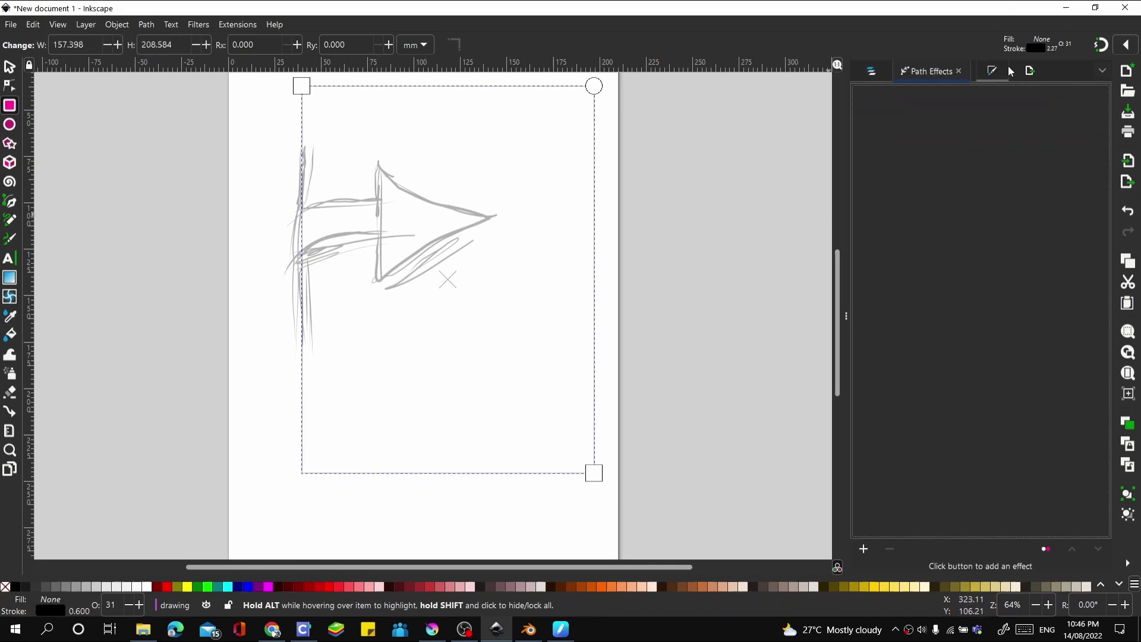
click(998, 71)
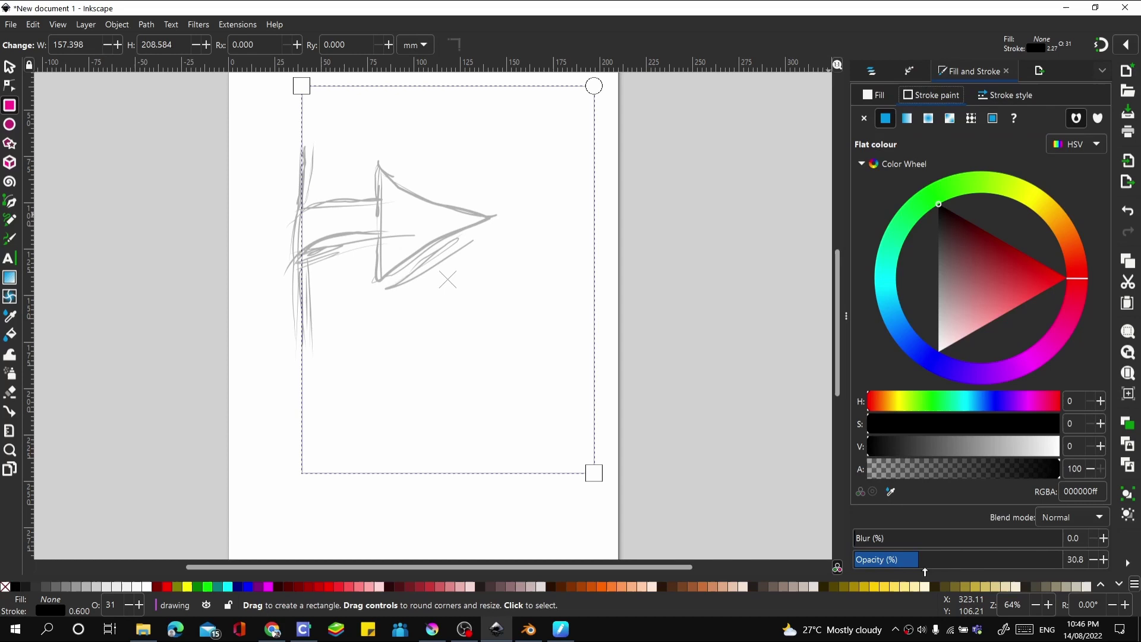
drag(922, 561, 1138, 569)
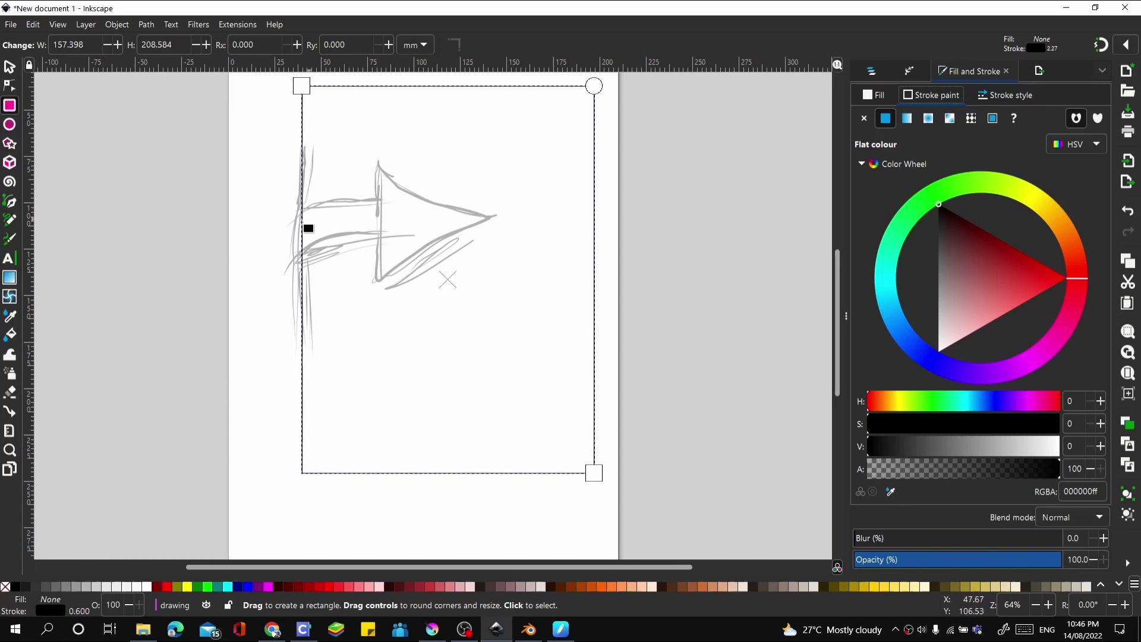
scroll(471, 244, right, 2)
click(871, 96)
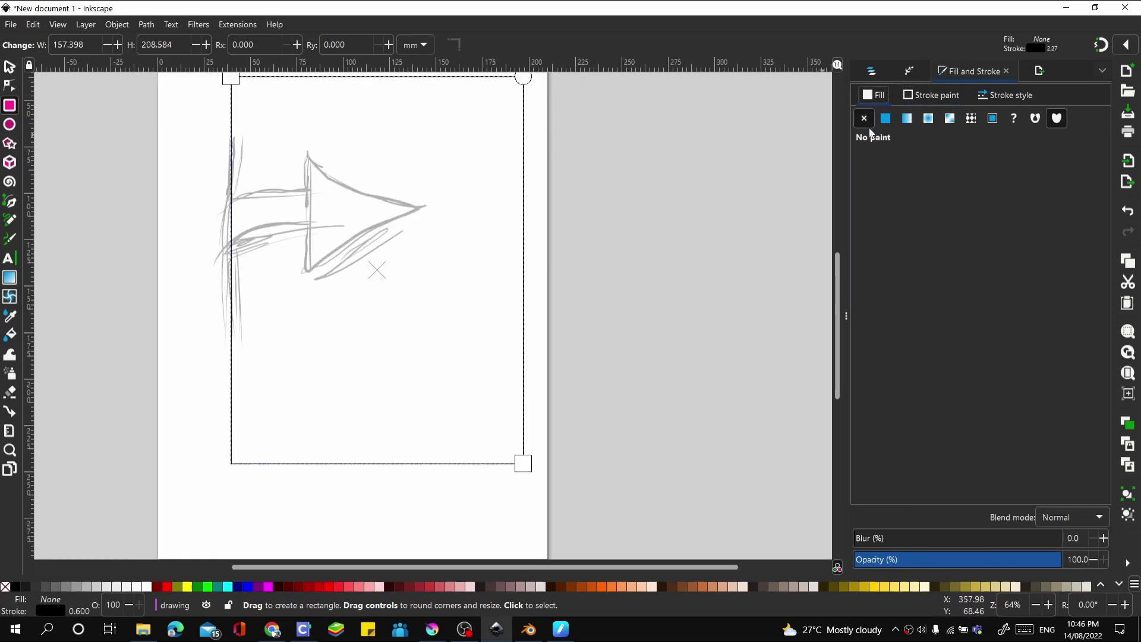
click(912, 95)
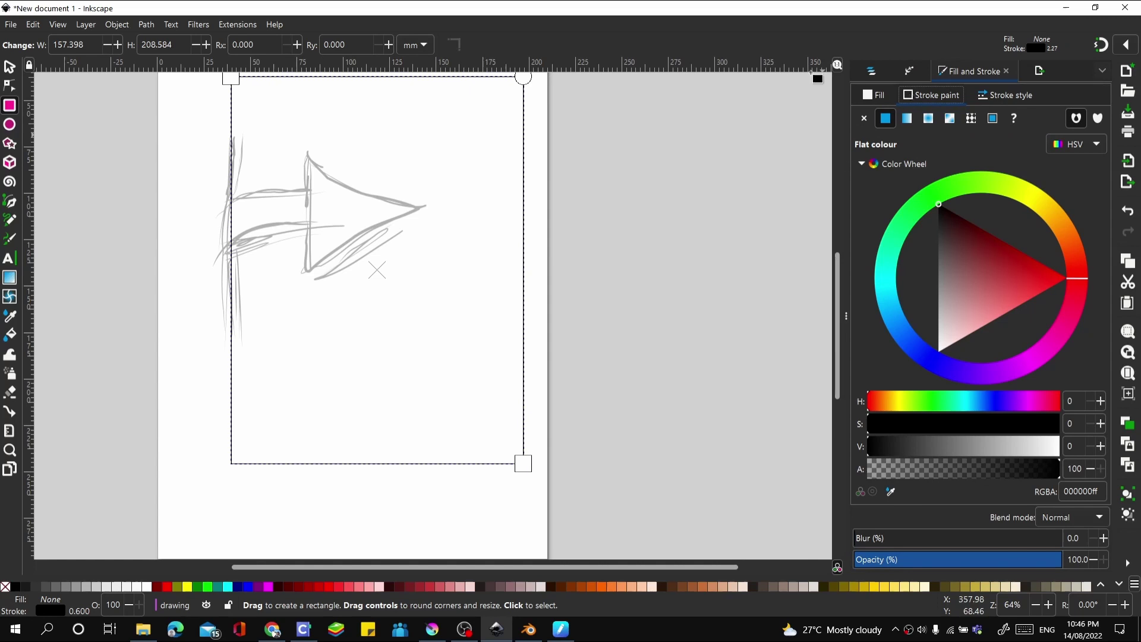
ctrl+scroll(547, 262, up, 3)
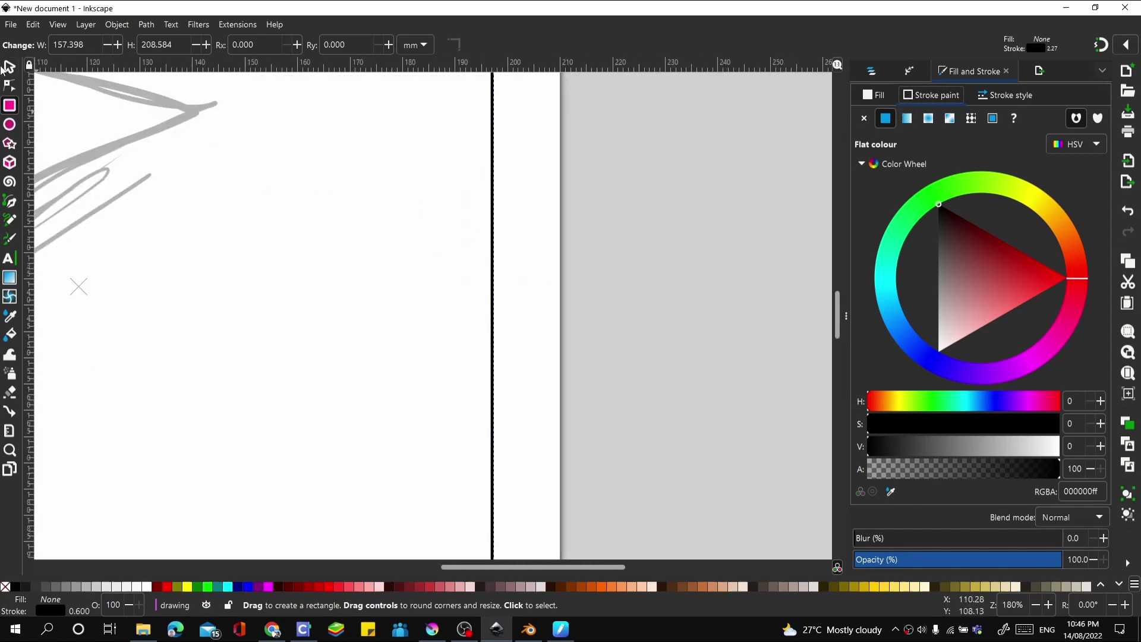
From the rectangle's right-click menu, choose Set Clip Group, then Enter group #g15299.
key(s)
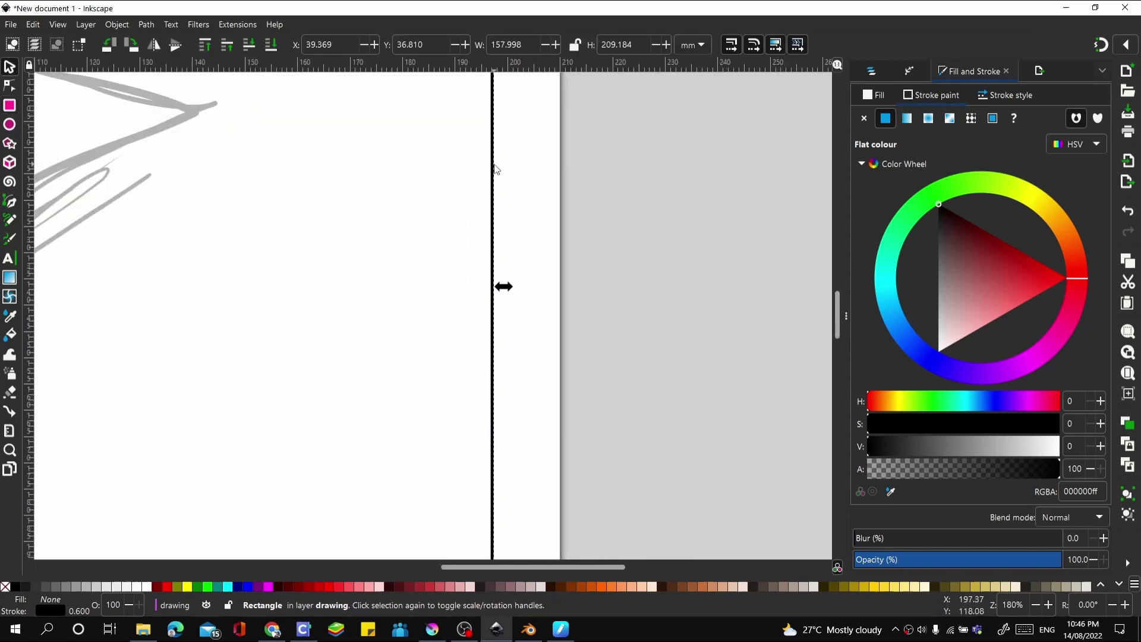
right_click(493, 168)
click(529, 372)
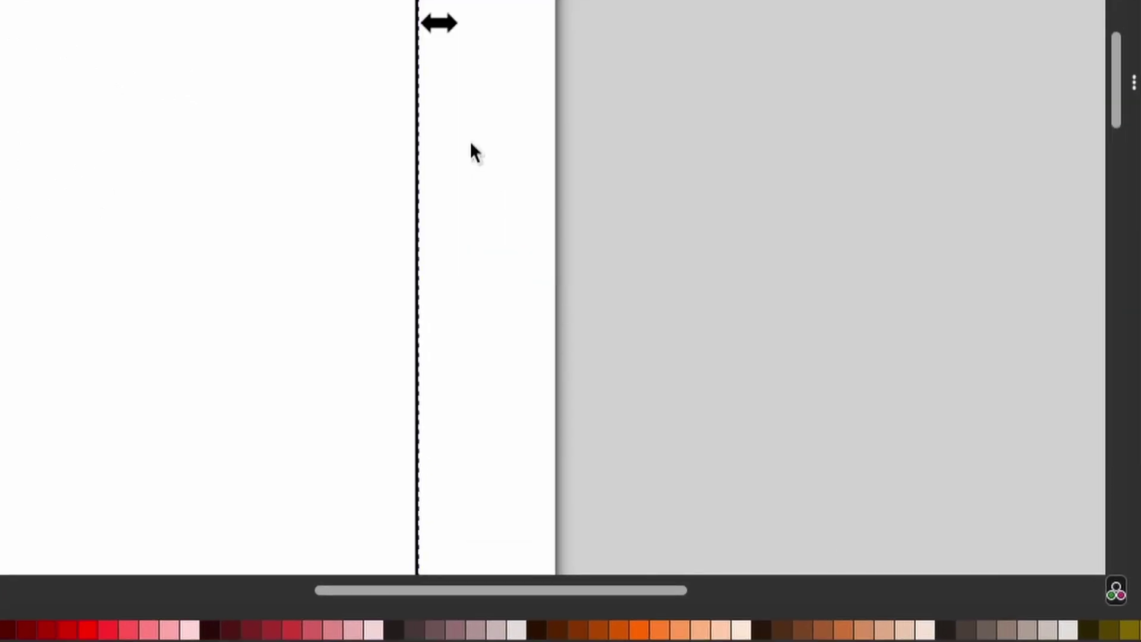
right_click(439, 22)
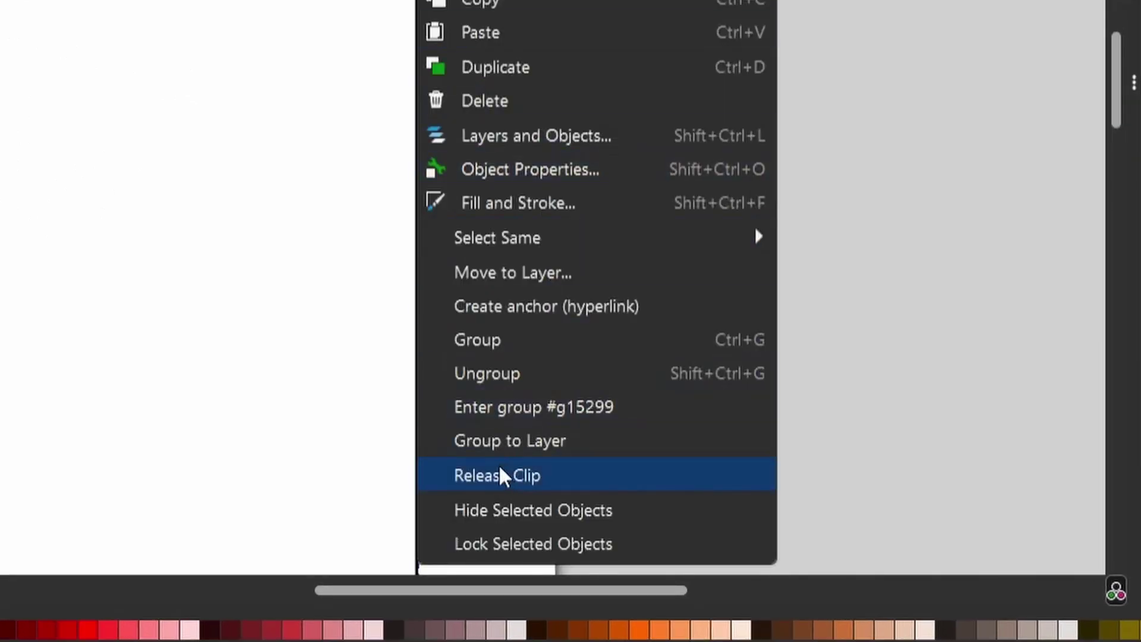
click(430, 410)
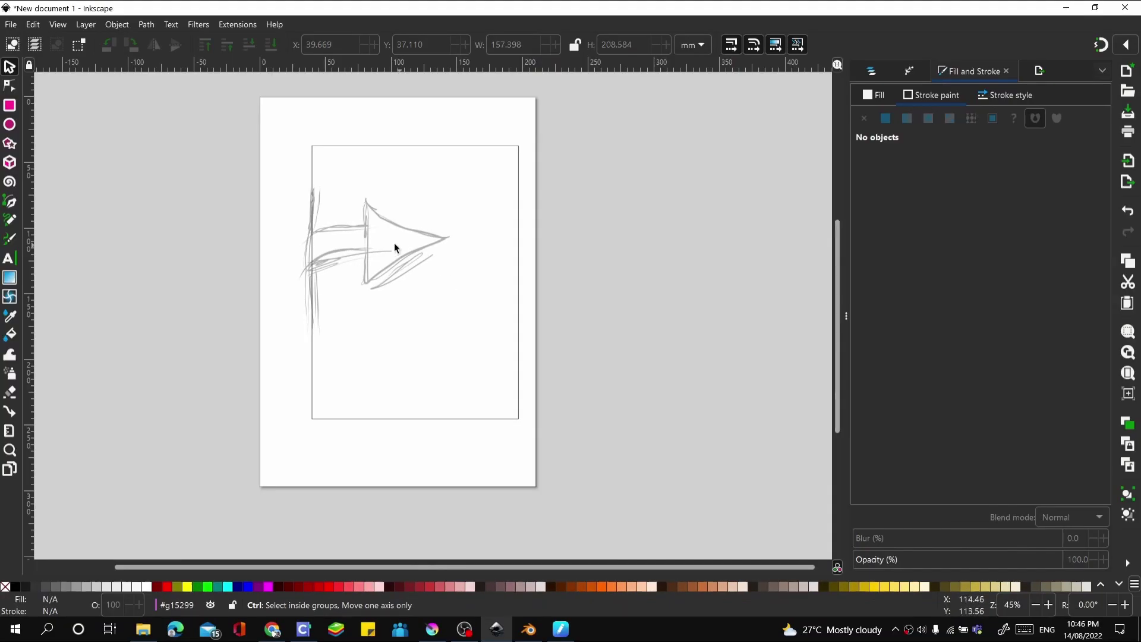
Zoom in and with the Pen tool trace the arrow shaft's curved upper edge.
ctrl+scroll(315, 209, up, 1)
ctrl+scroll(314, 209, down, 1)
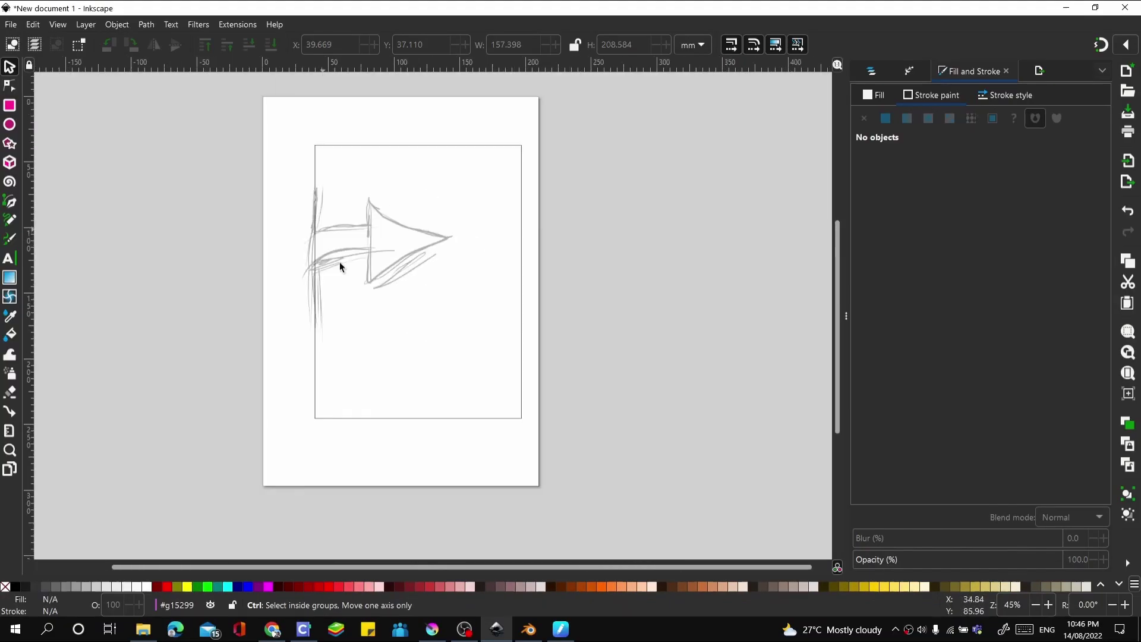
ctrl+scroll(357, 294, up, 1)
ctrl+scroll(334, 195, up, 3)
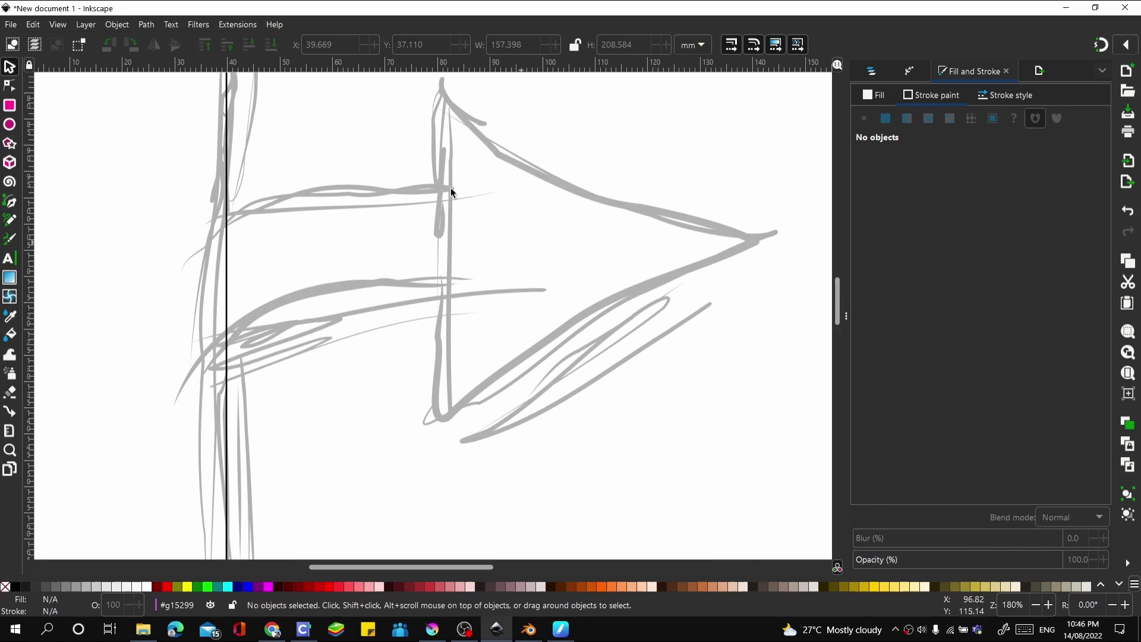
click(10, 204)
click(227, 223)
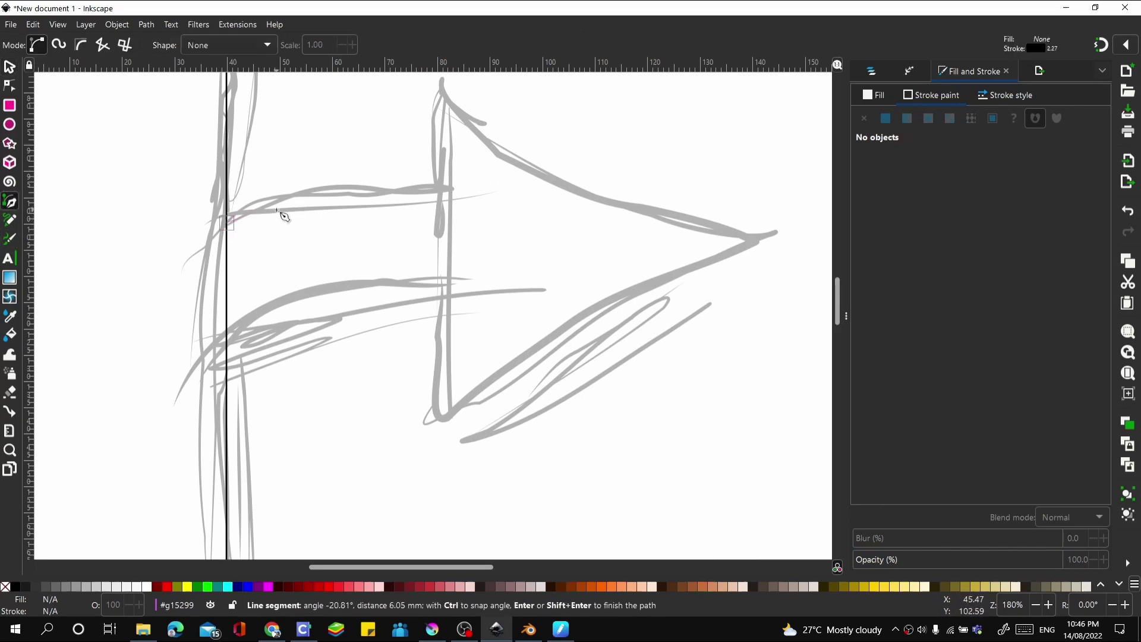
drag(296, 192, 378, 185)
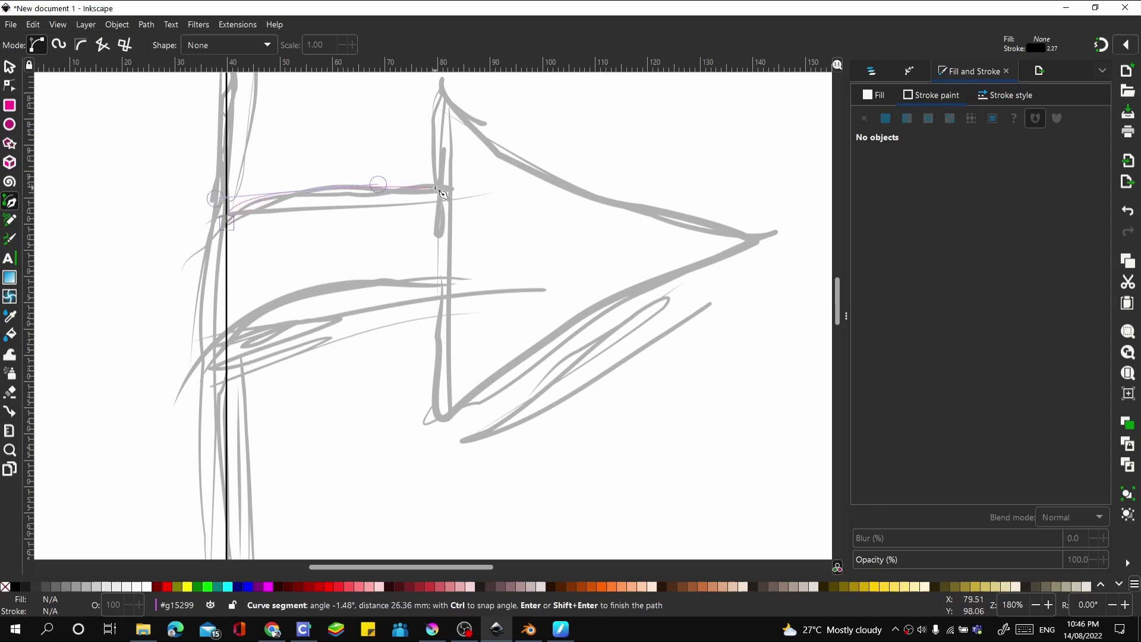
click(437, 190)
Place nodes at the arrowhead's top, tip and bottom, then curve the lower shaft edge.
click(439, 81)
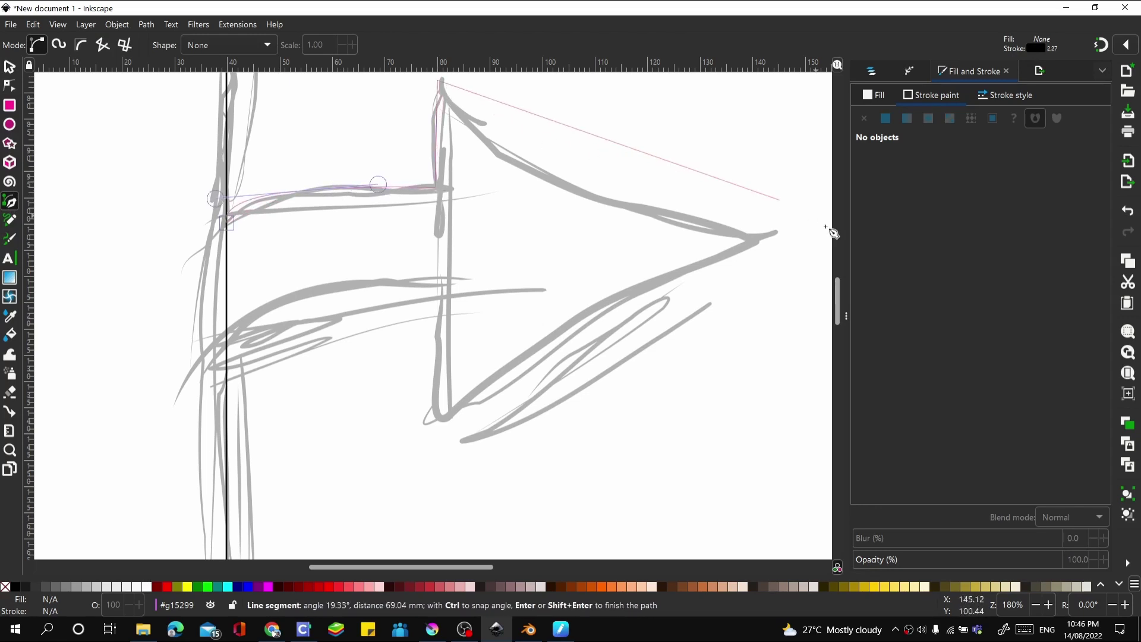
click(765, 236)
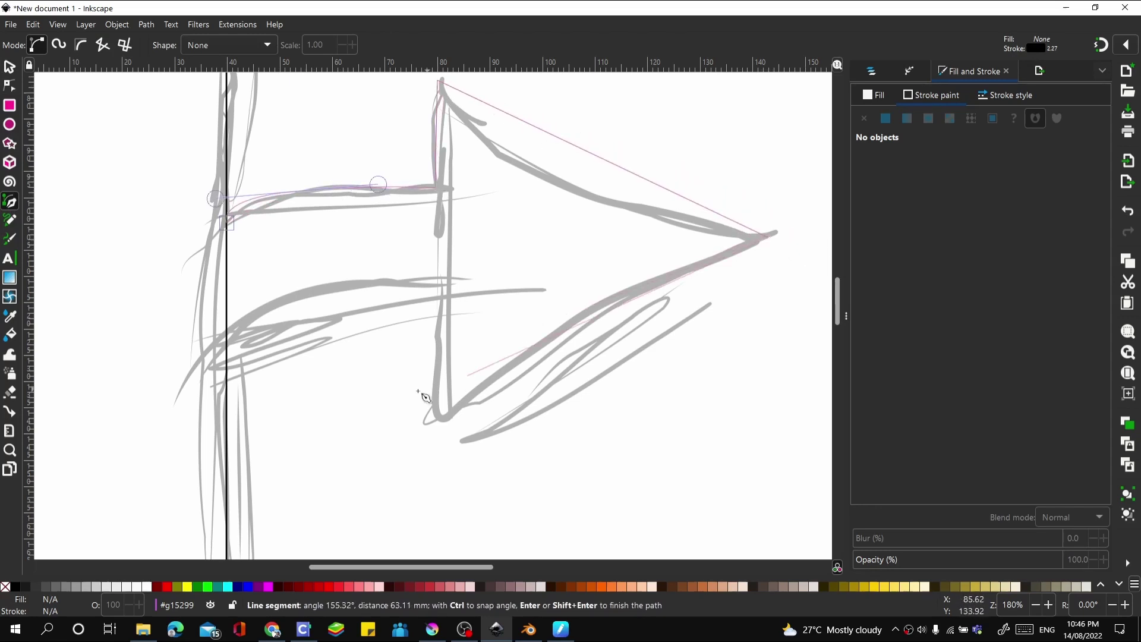
click(442, 419)
click(444, 286)
drag(275, 297, 227, 310)
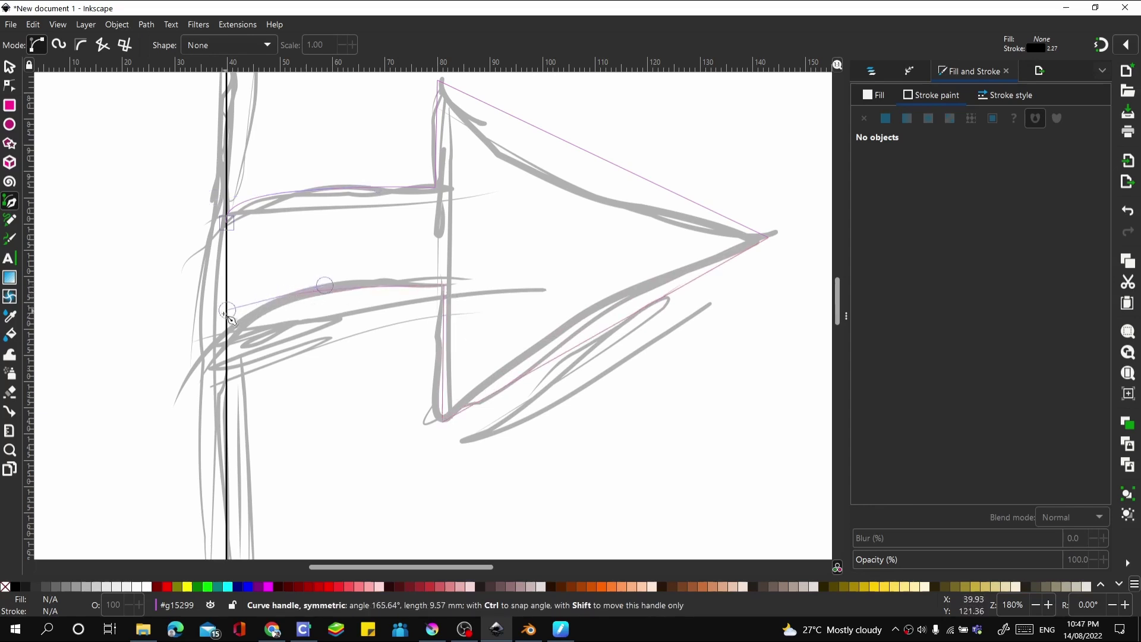
drag(215, 357, 194, 357)
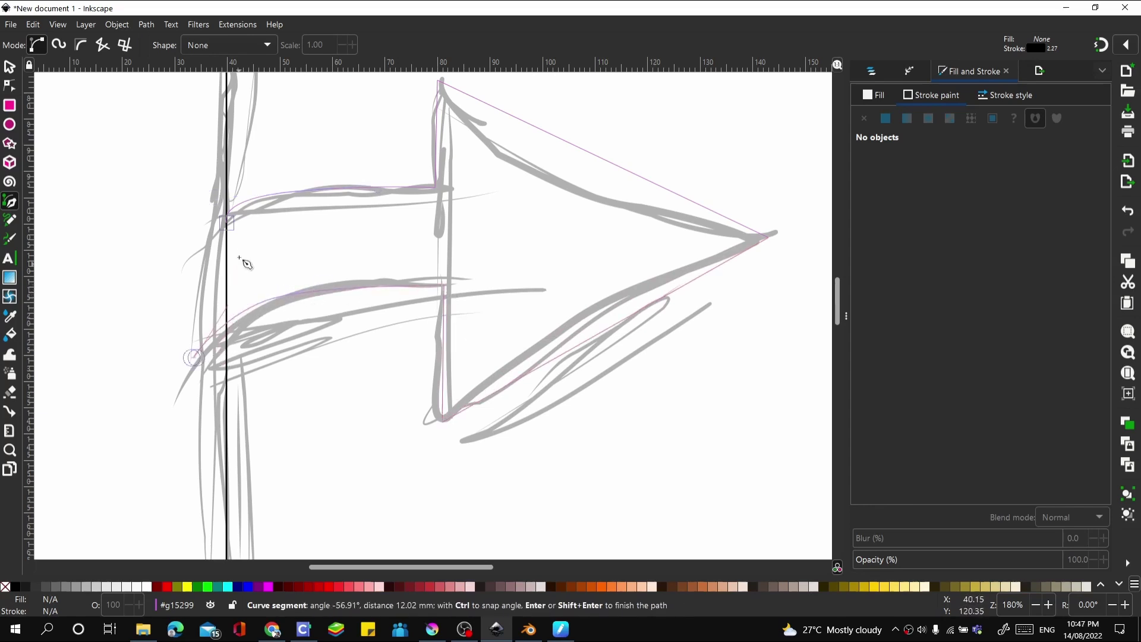
Close the arrow path and give it a flat dark red fill (af1515).
click(240, 232)
key(minus)
key(minus)
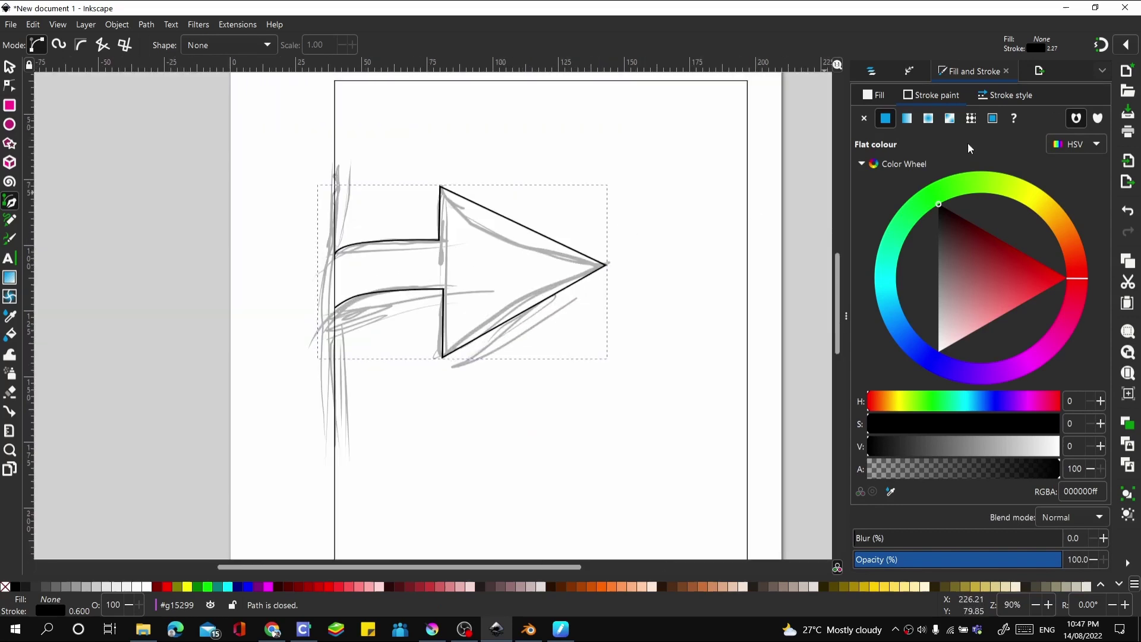
click(864, 119)
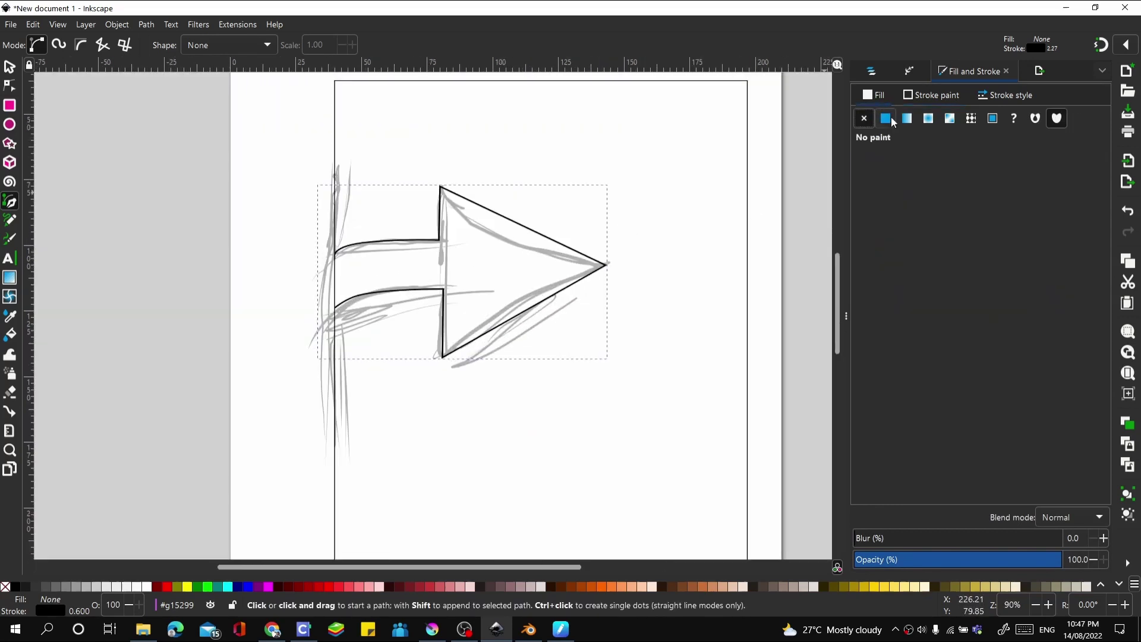
click(886, 118)
drag(1025, 282, 1107, 278)
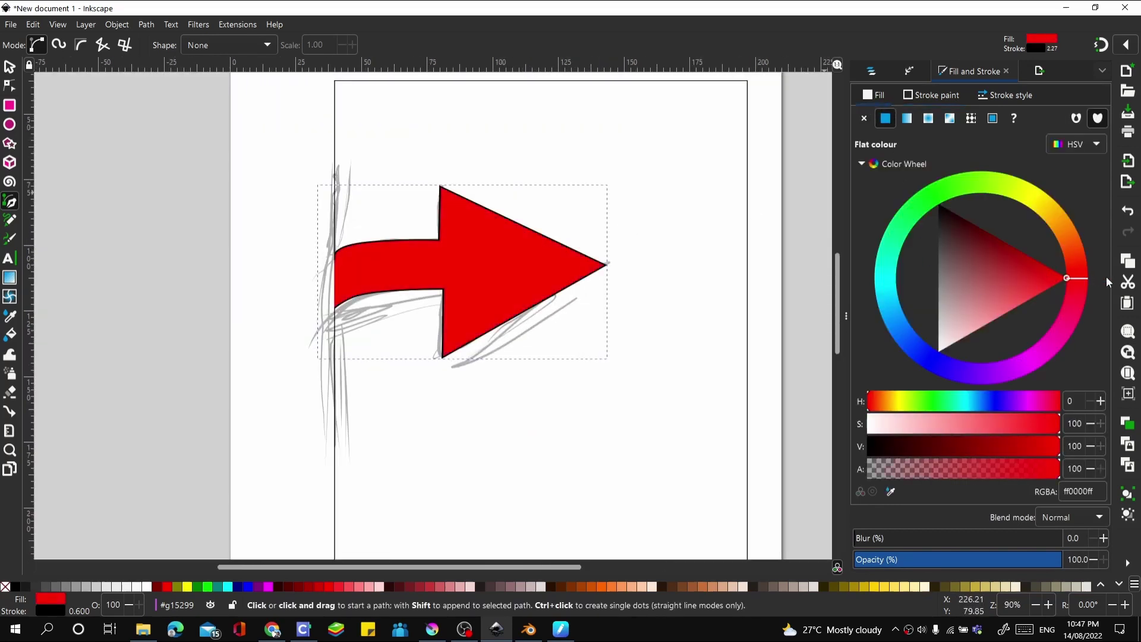
click(1016, 260)
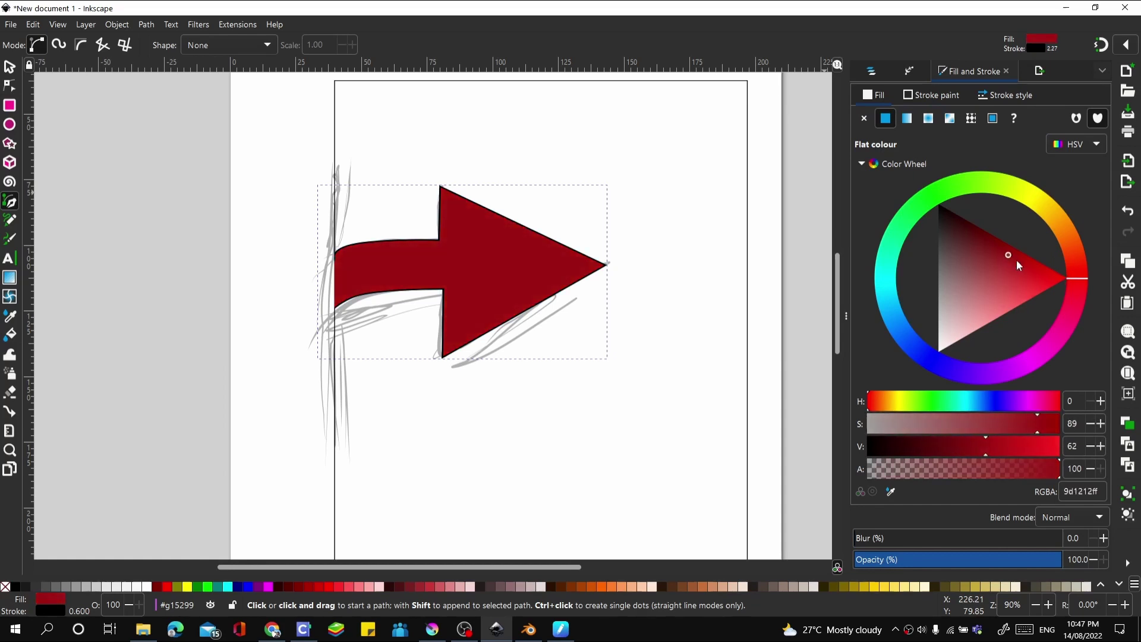
scroll(461, 235, down, 2)
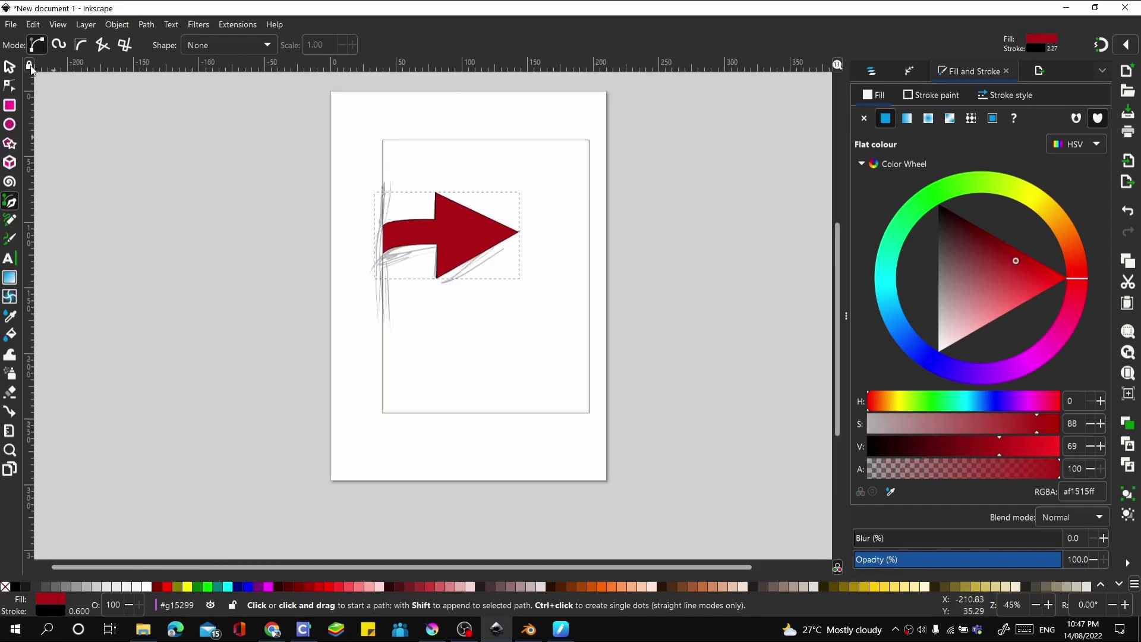
With the Selector, select and then deselect the red arrow to check it.
key(s)
scroll(225, 145, down, 1)
scroll(491, 257, up, 2)
key(Escape)
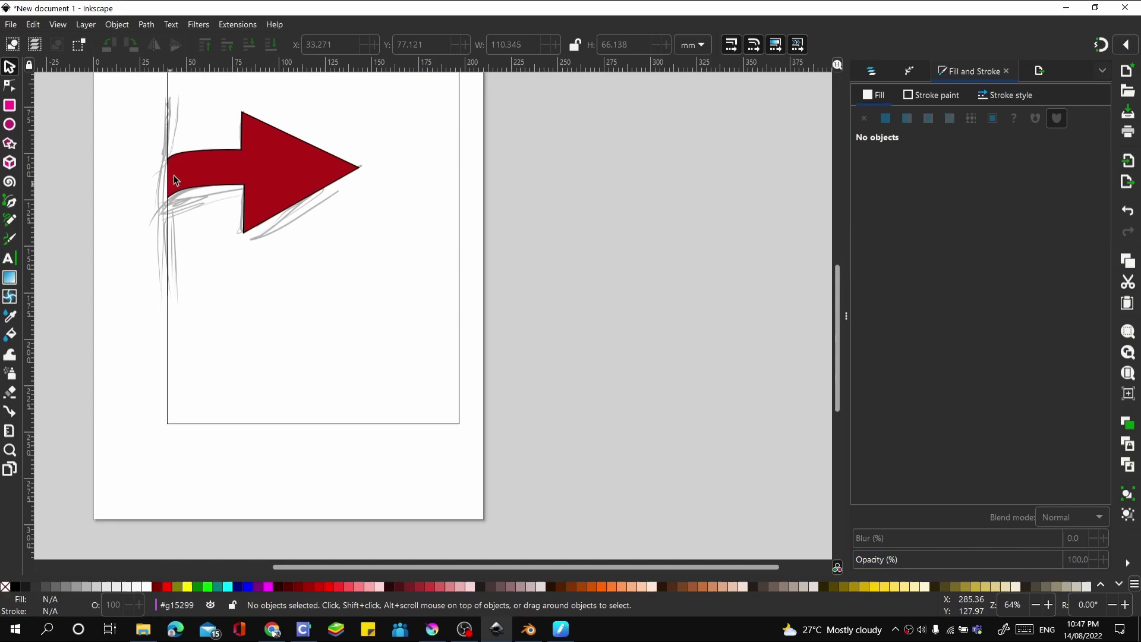
scroll(174, 174, up, 2)
click(423, 152)
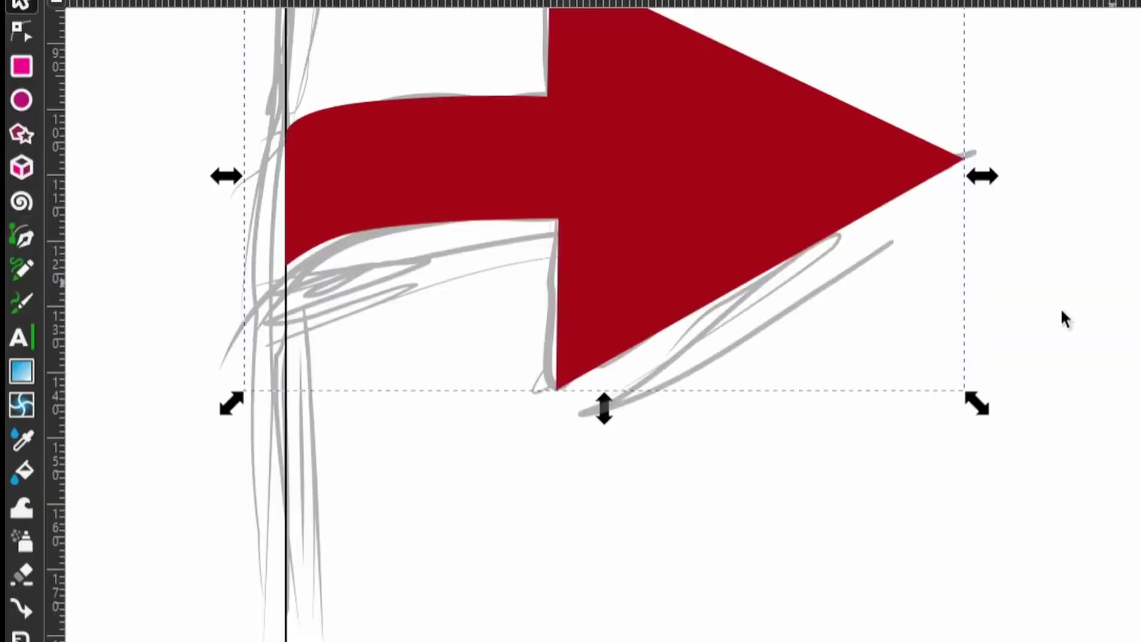
key(Escape)
scroll(633, 280, down, 2)
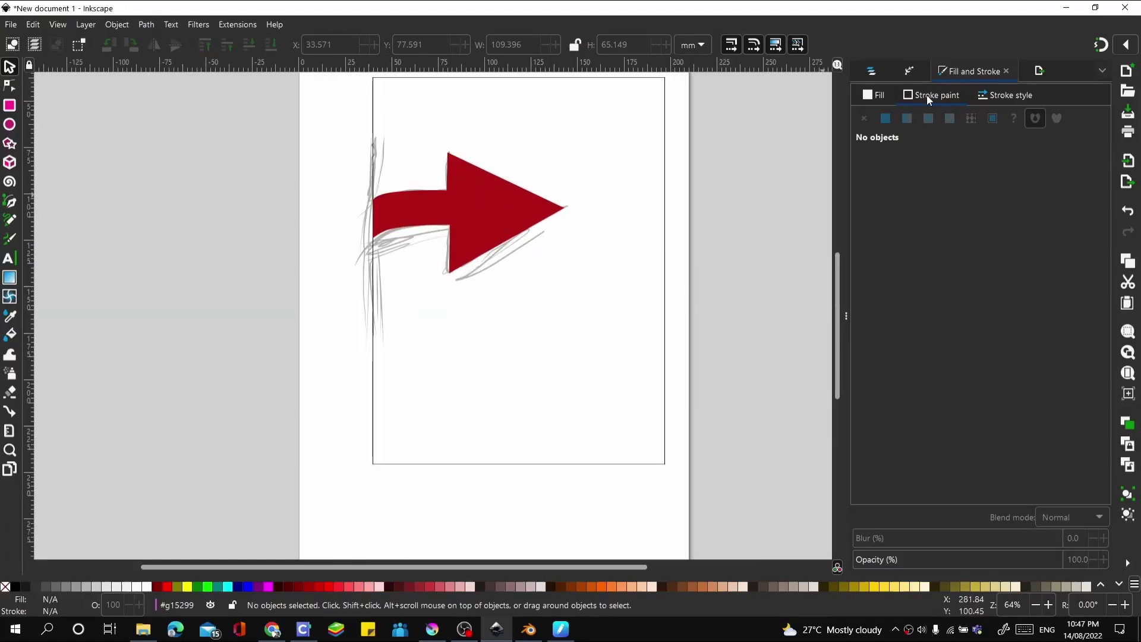
scroll(434, 242, up, 2)
Move the arrow copy downward and make it flat black at about 30% opacity.
click(450, 215)
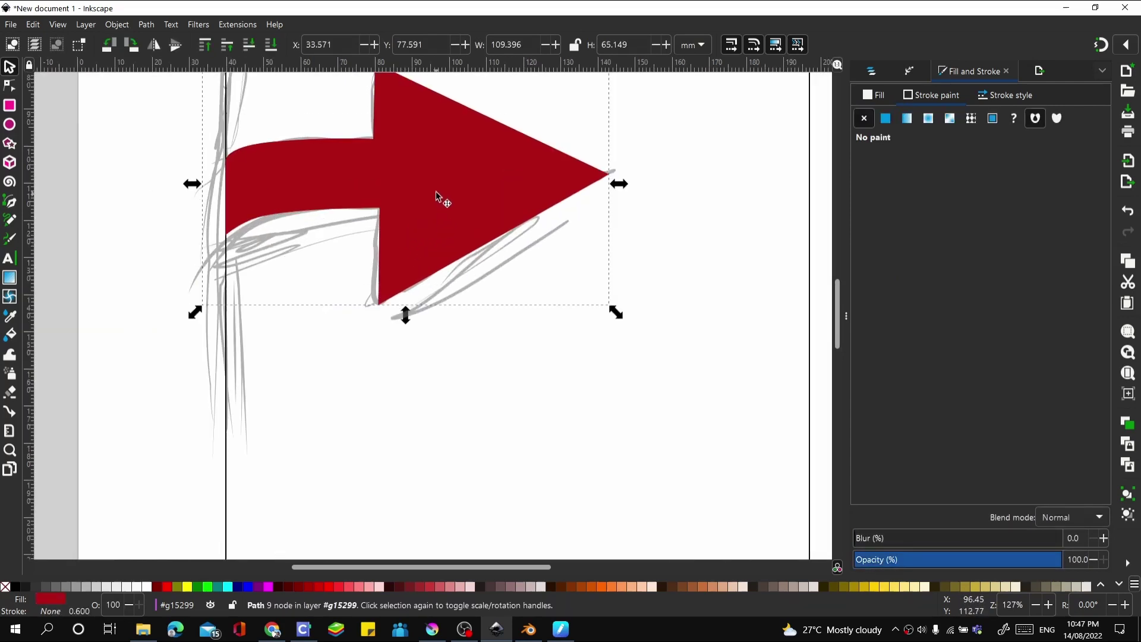
drag(441, 174, 443, 216)
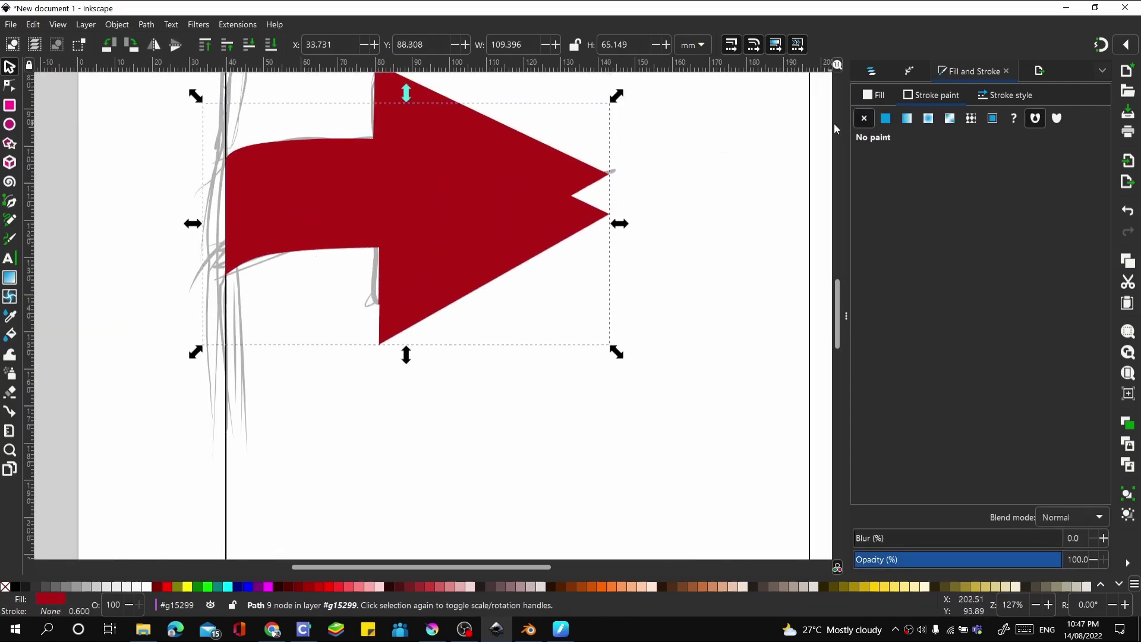
click(885, 119)
drag(953, 252, 938, 205)
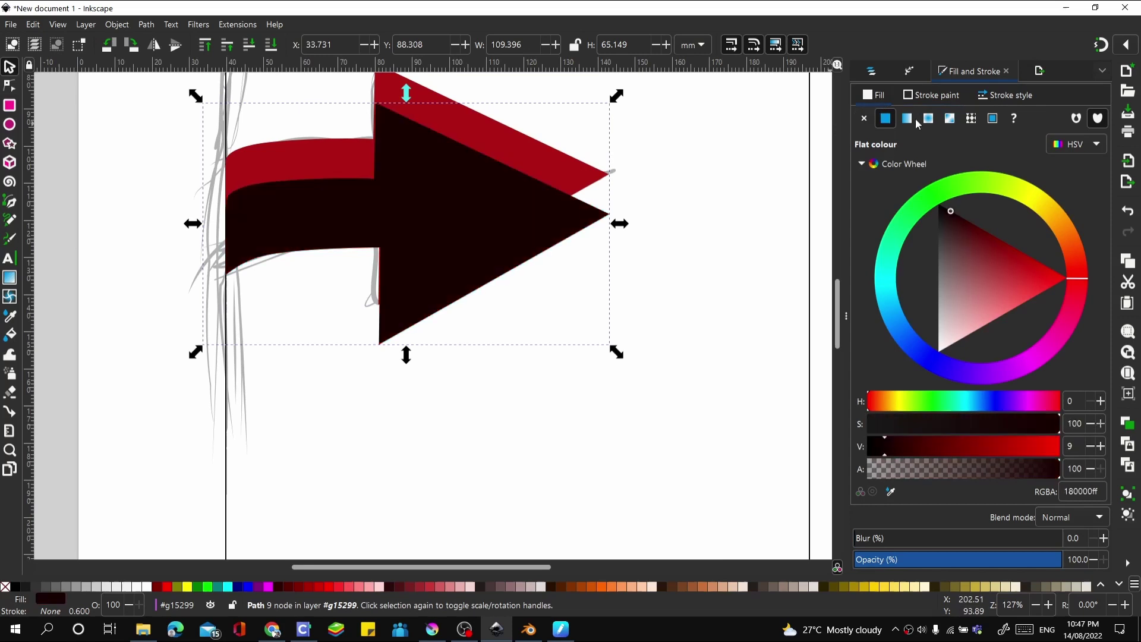
drag(931, 560, 917, 560)
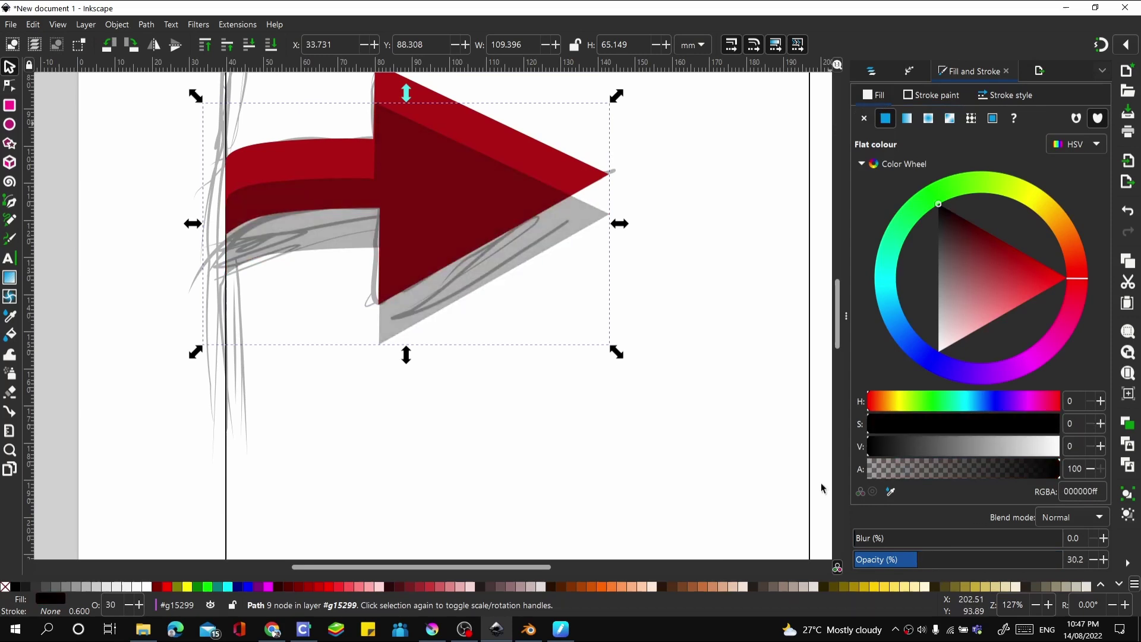
click(398, 240)
Send the shadow copy to the bottom, nudge it into place and blur it to about 26%.
click(117, 24)
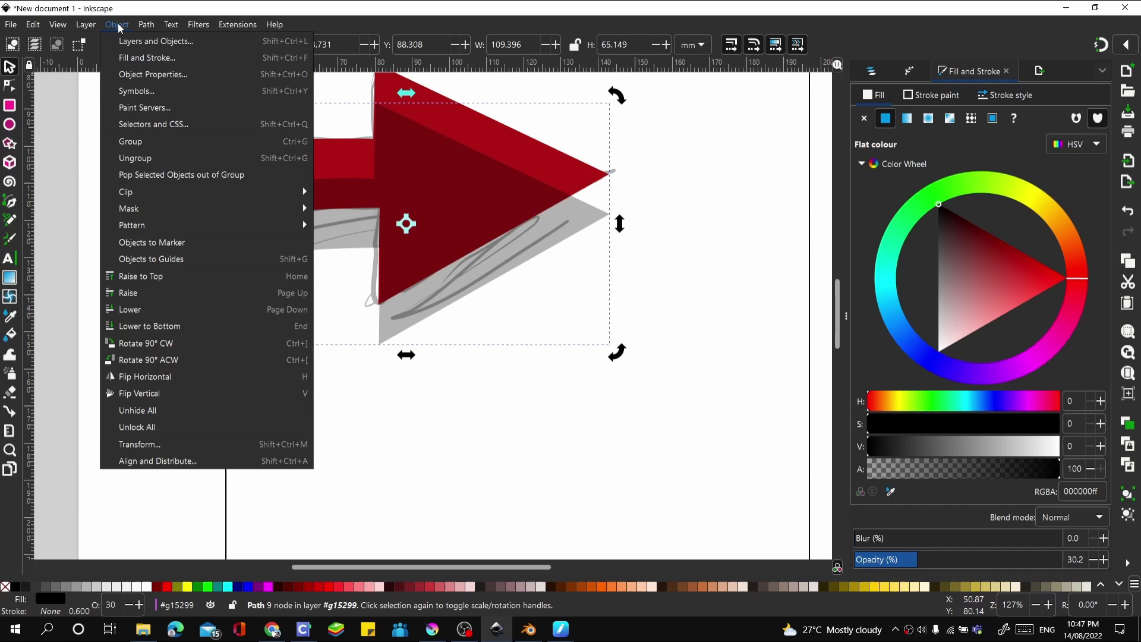
click(173, 329)
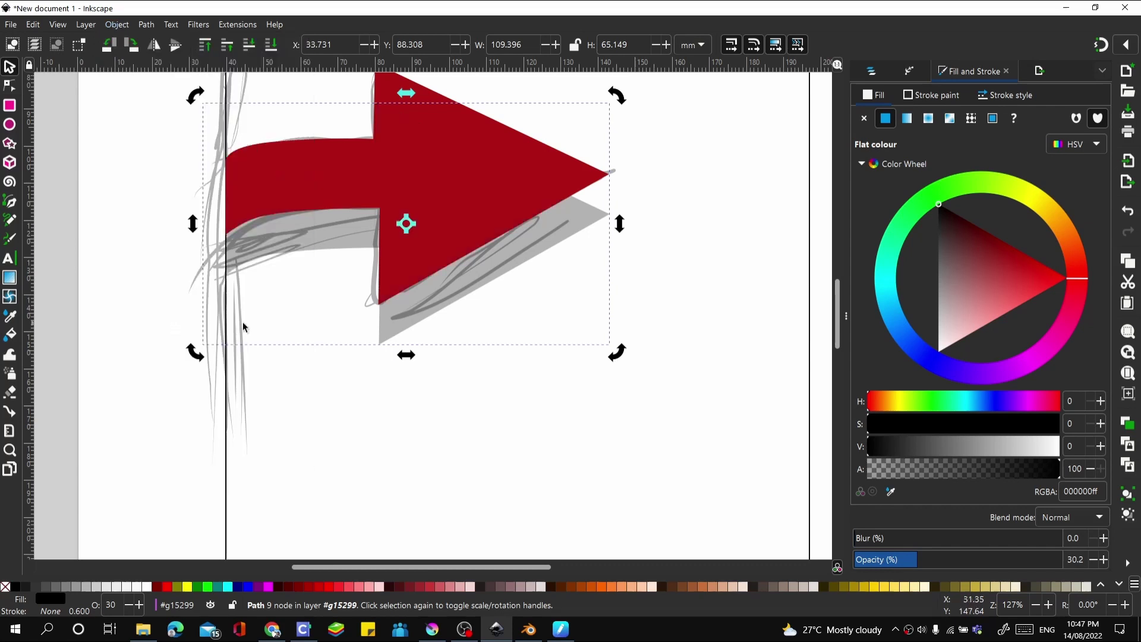
scroll(599, 208, up, 2)
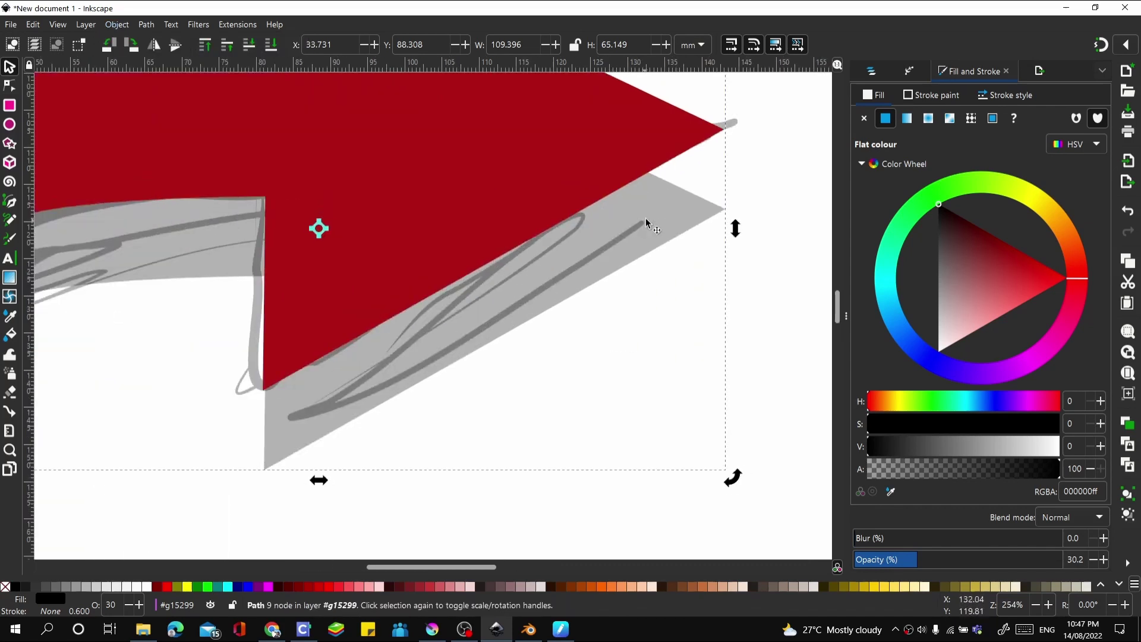
drag(648, 218, 644, 183)
scroll(705, 283, down, 2)
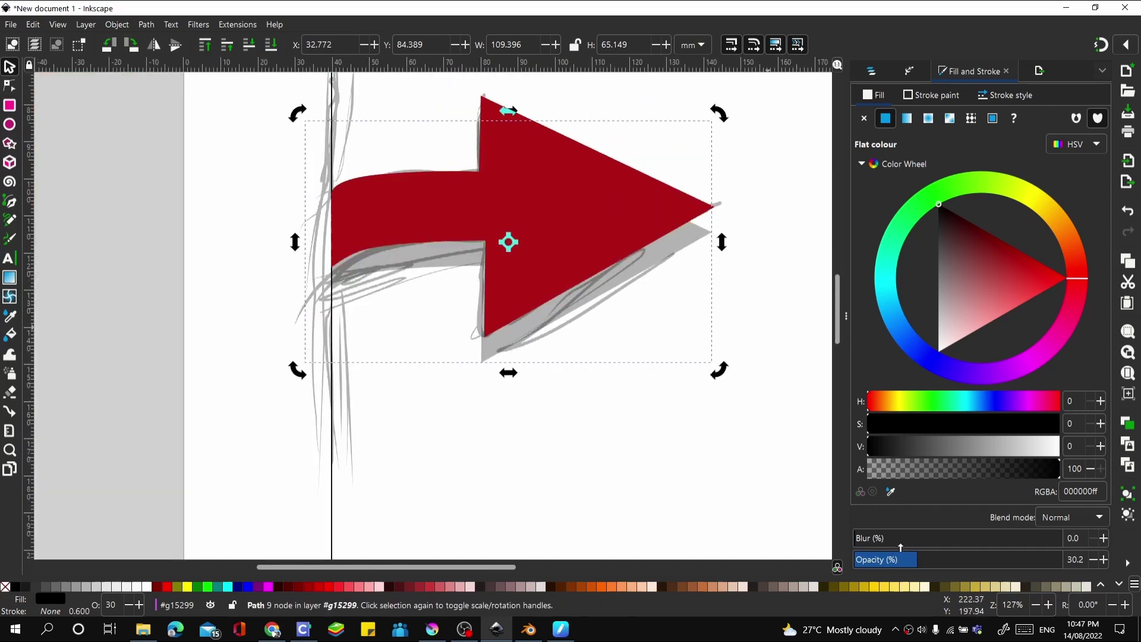
drag(879, 543, 906, 538)
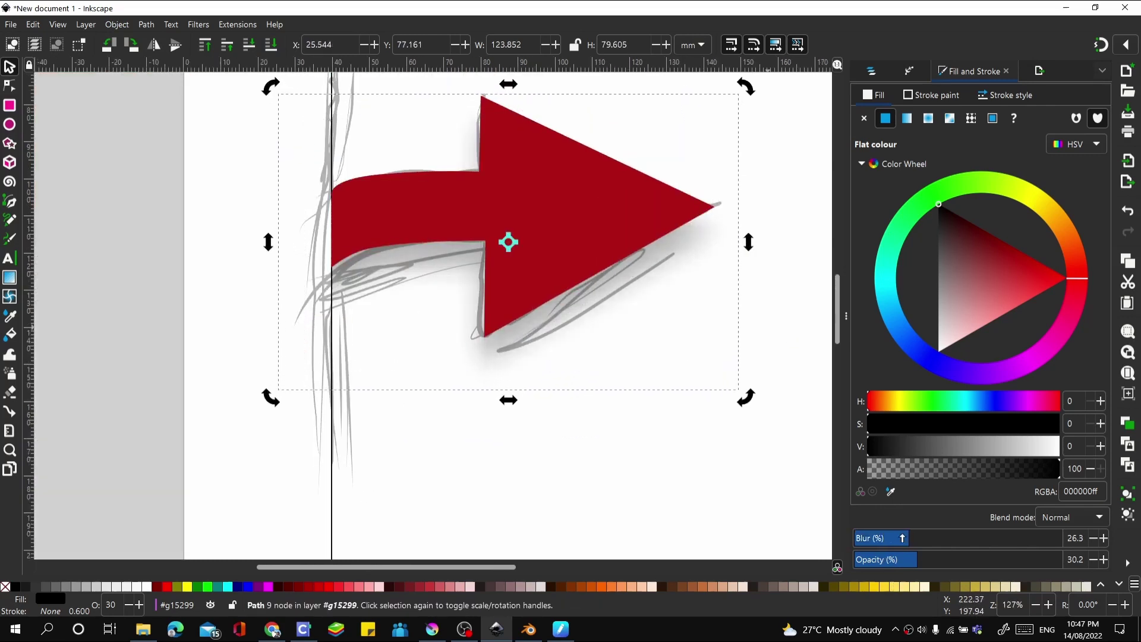
drag(903, 538, 902, 538)
click(216, 302)
scroll(407, 319, down, 2)
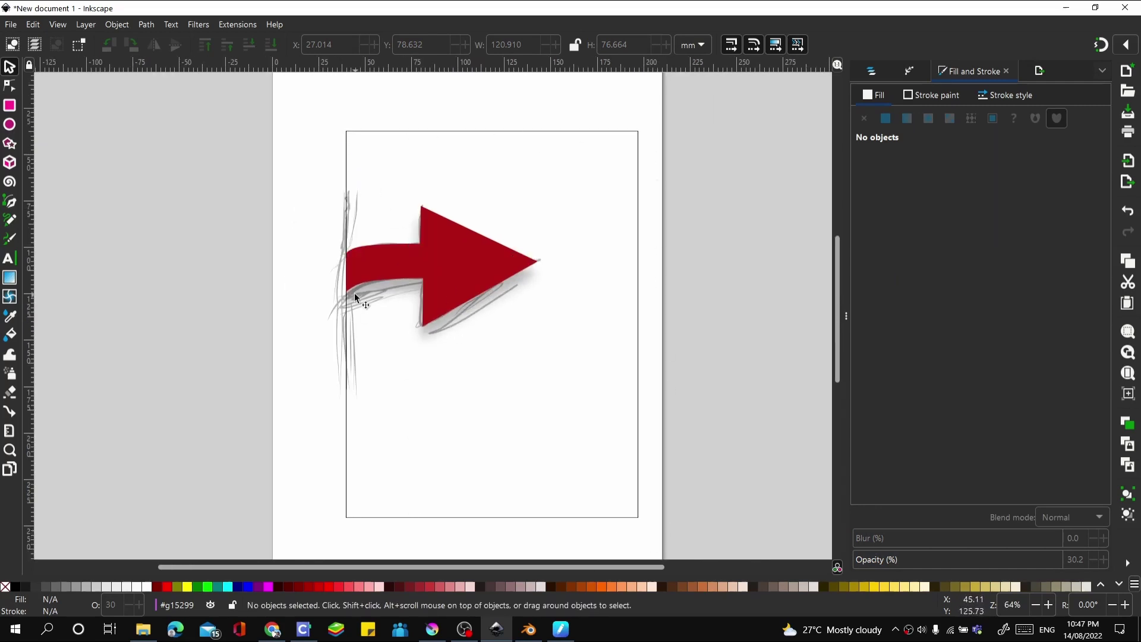
Select the page-frame rectangle, check its stroke settings, then return to the Layers and Objects list.
scroll(416, 336, up, 2)
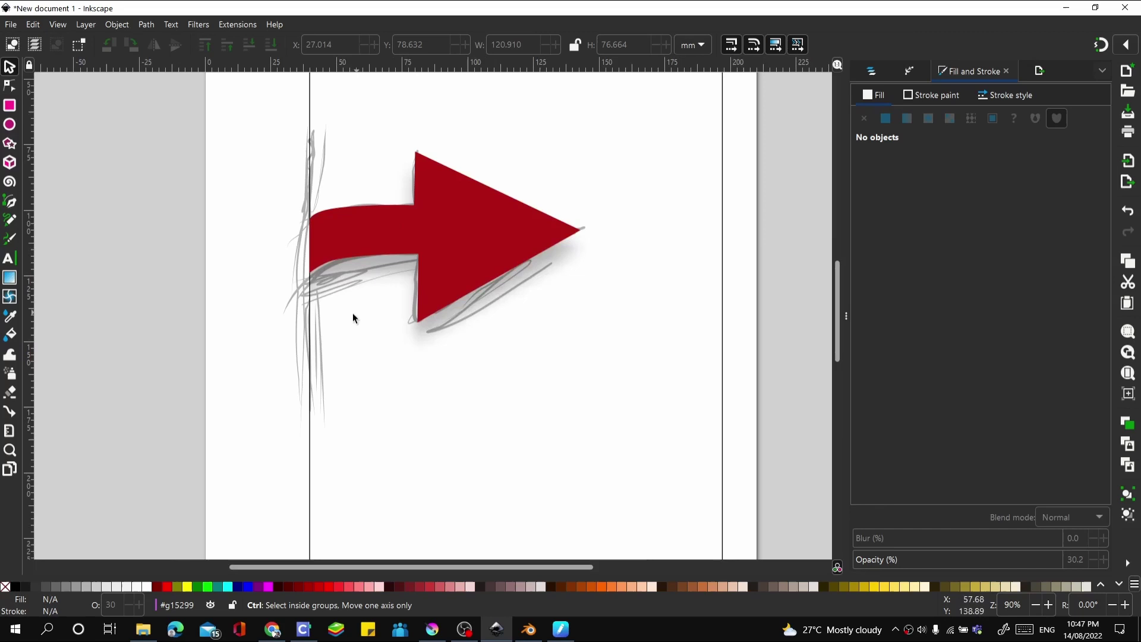
scroll(303, 309, down, 1)
scroll(273, 238, down, 1)
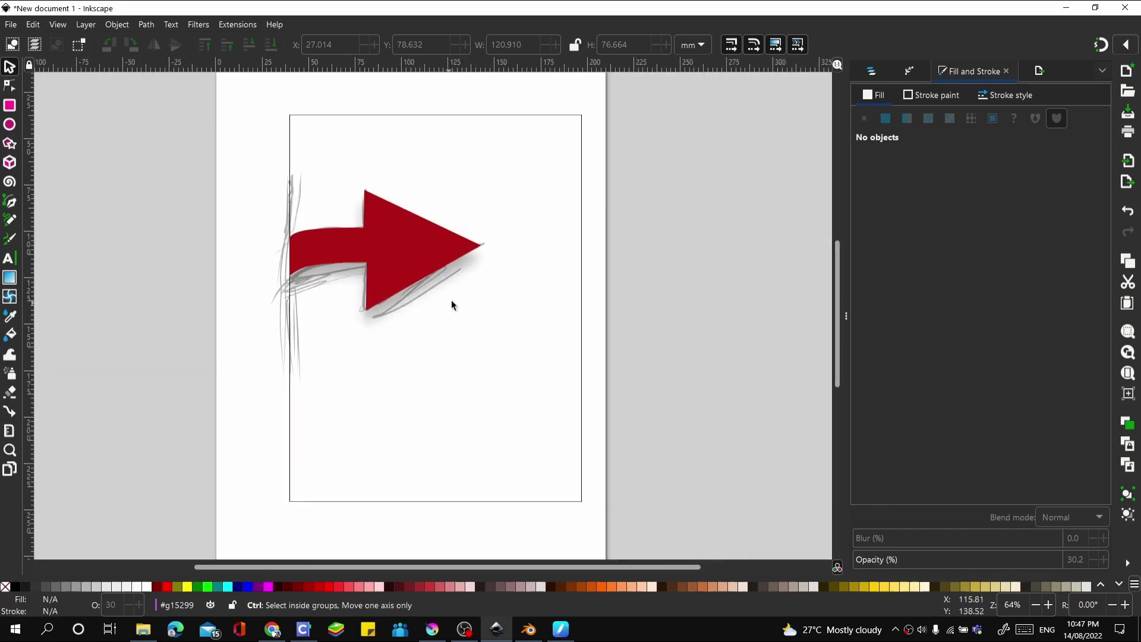
click(580, 147)
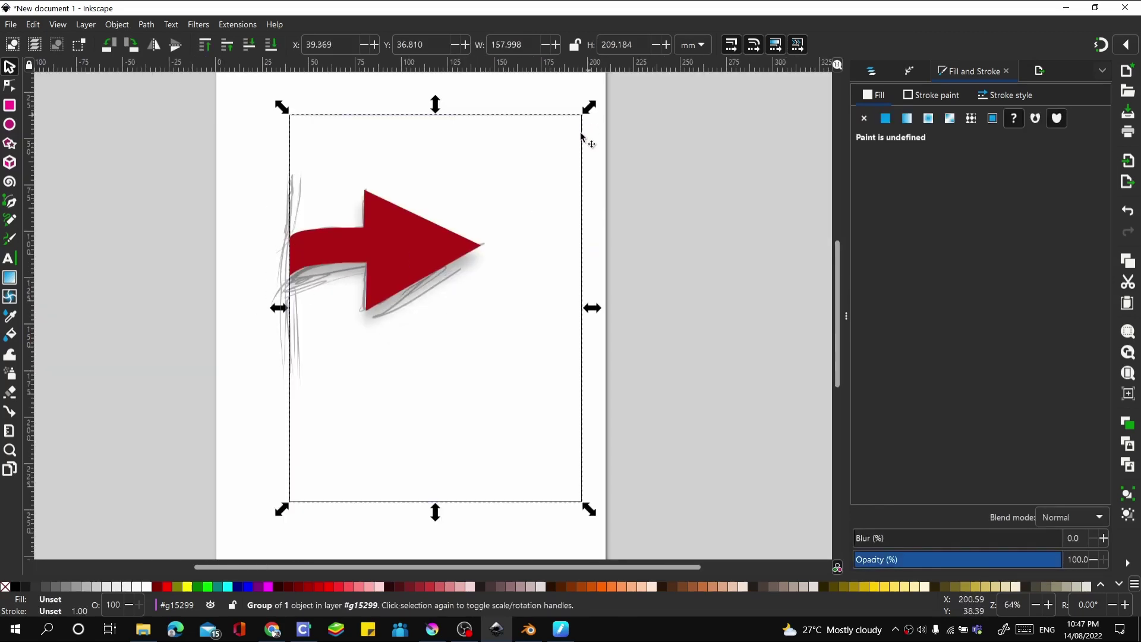
click(927, 100)
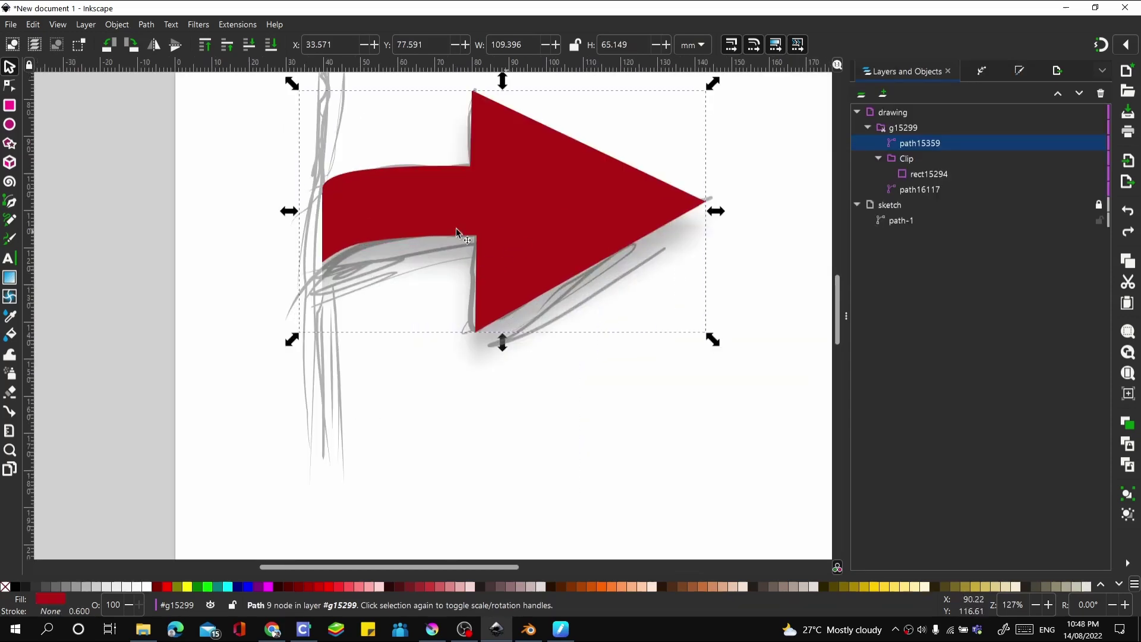
key(Escape)
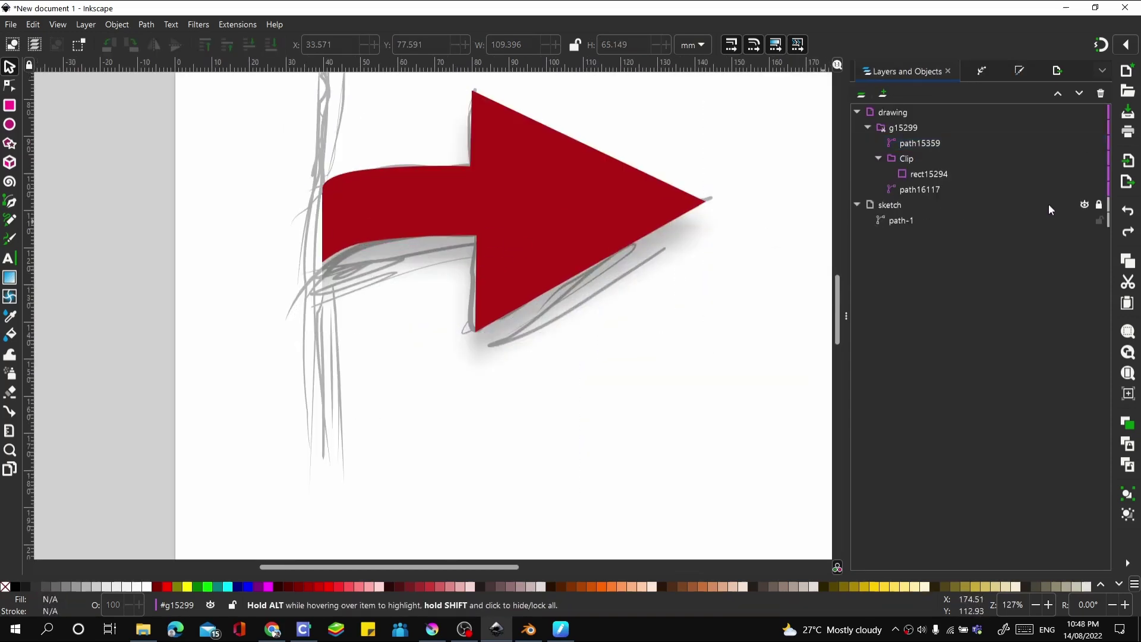
Hide the sketch layer with its eye icon.
click(1084, 205)
scroll(541, 285, down, 4)
scroll(450, 308, up, 2)
scroll(423, 258, up, 2)
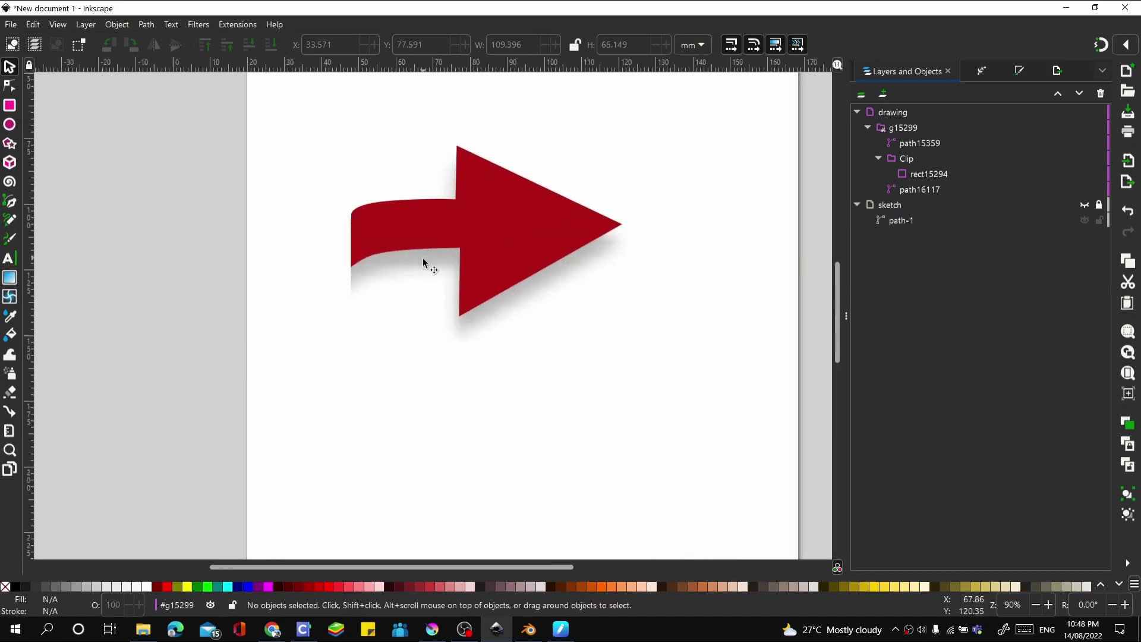
Rename group g15299 to 'arrow clip group'.
ctrl+click(445, 229)
scroll(447, 232, down, 2)
scroll(463, 248, up, 1)
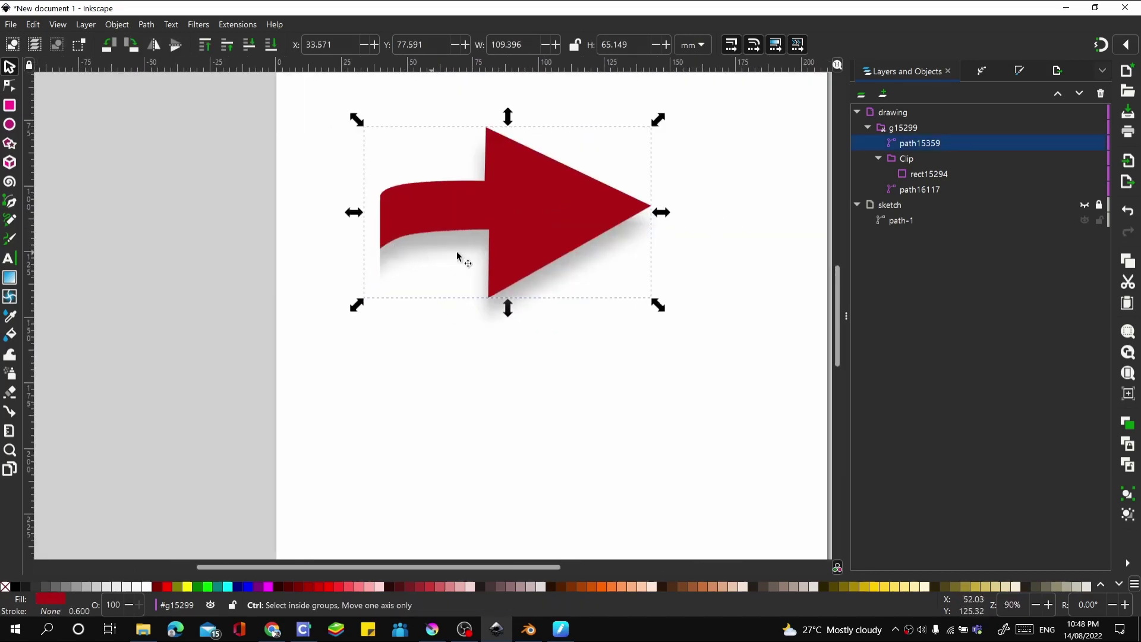
click(900, 128)
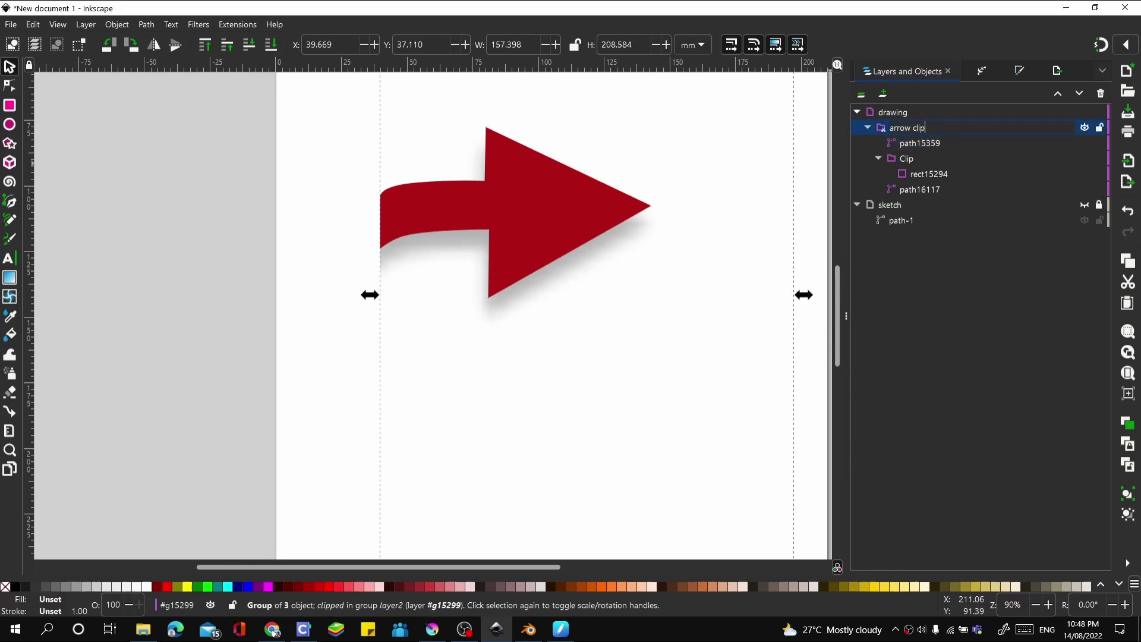
key(Return)
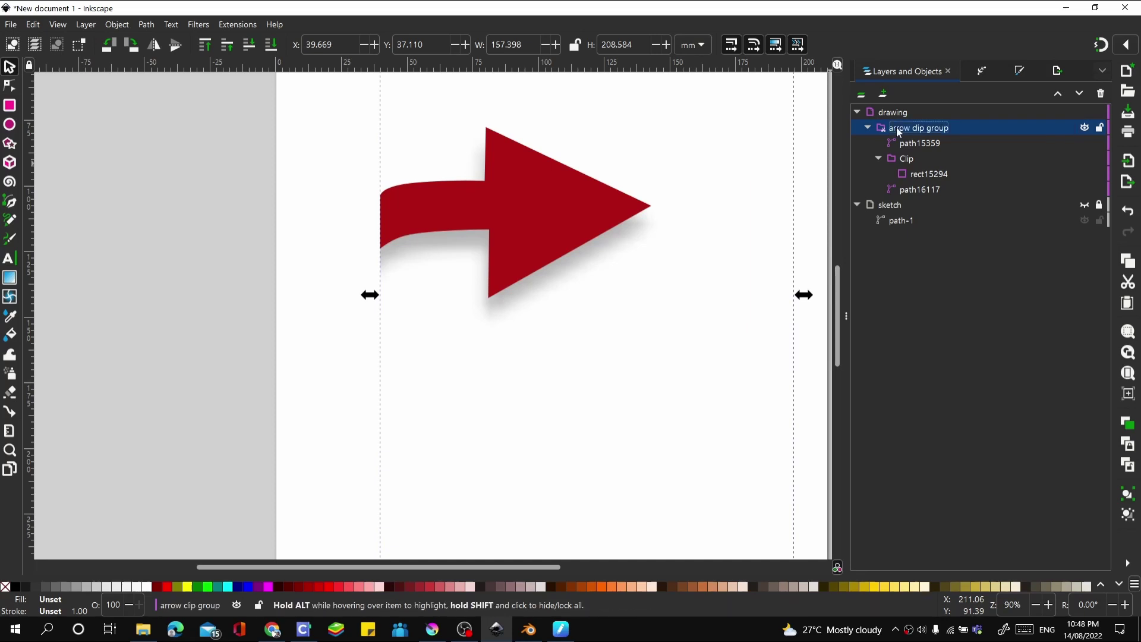
scroll(483, 194, down, 1)
scroll(293, 287, up, 1)
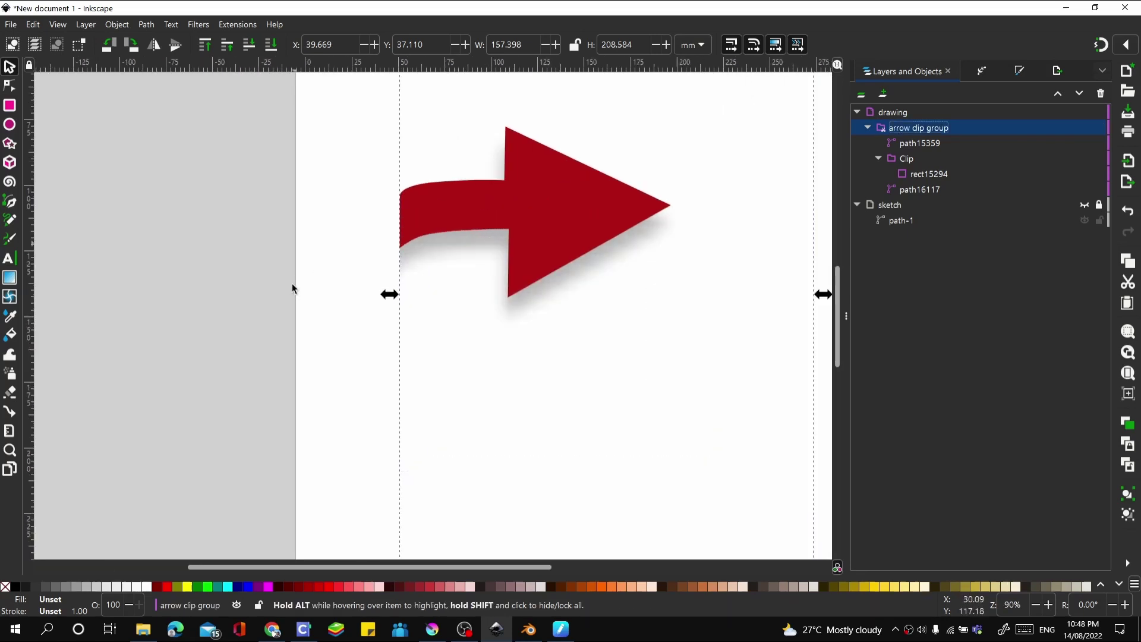
scroll(341, 181, down, 1)
Draw a tall thin rectangle along the arrow's left end and lower it to the bottom.
key(r)
scroll(410, 247, up, 1)
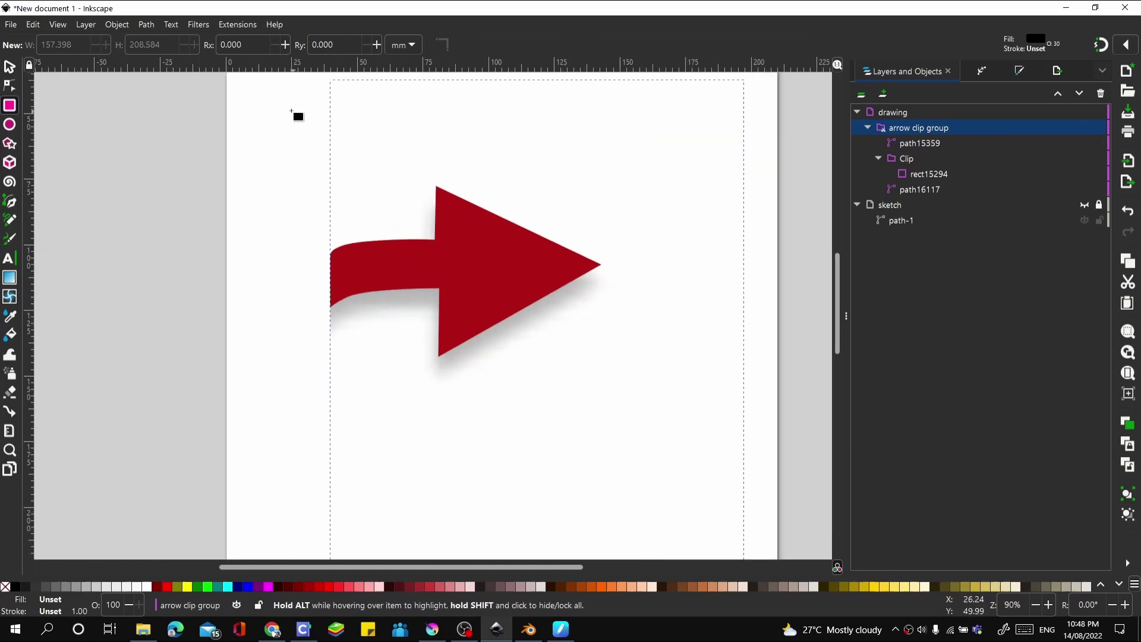
drag(291, 111, 368, 480)
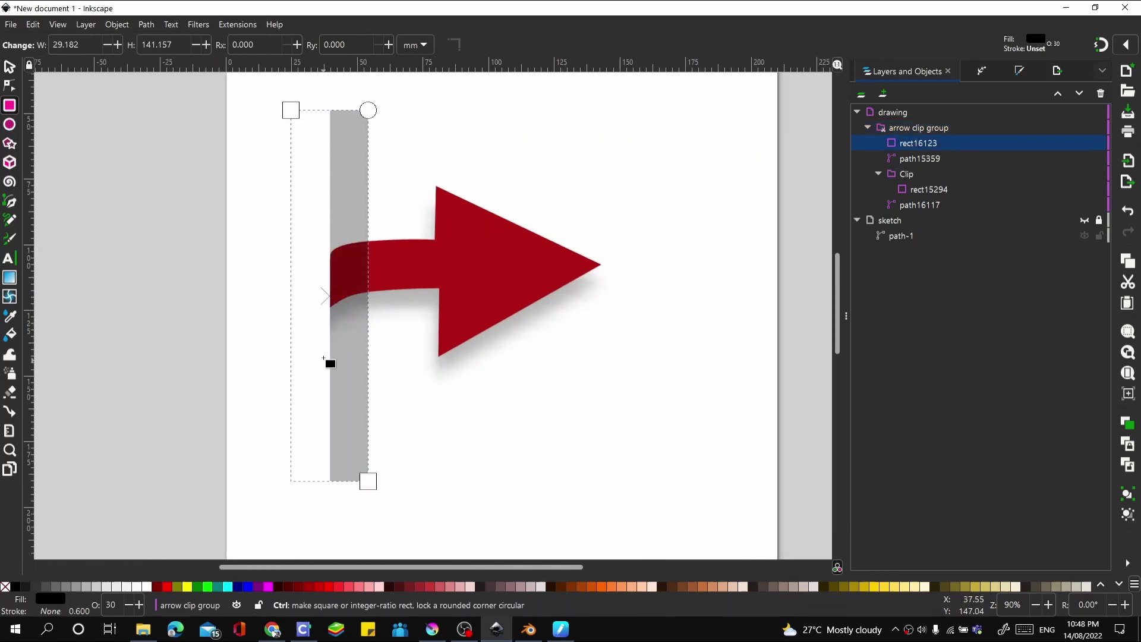
scroll(324, 358, down, 1)
scroll(357, 334, up, 1)
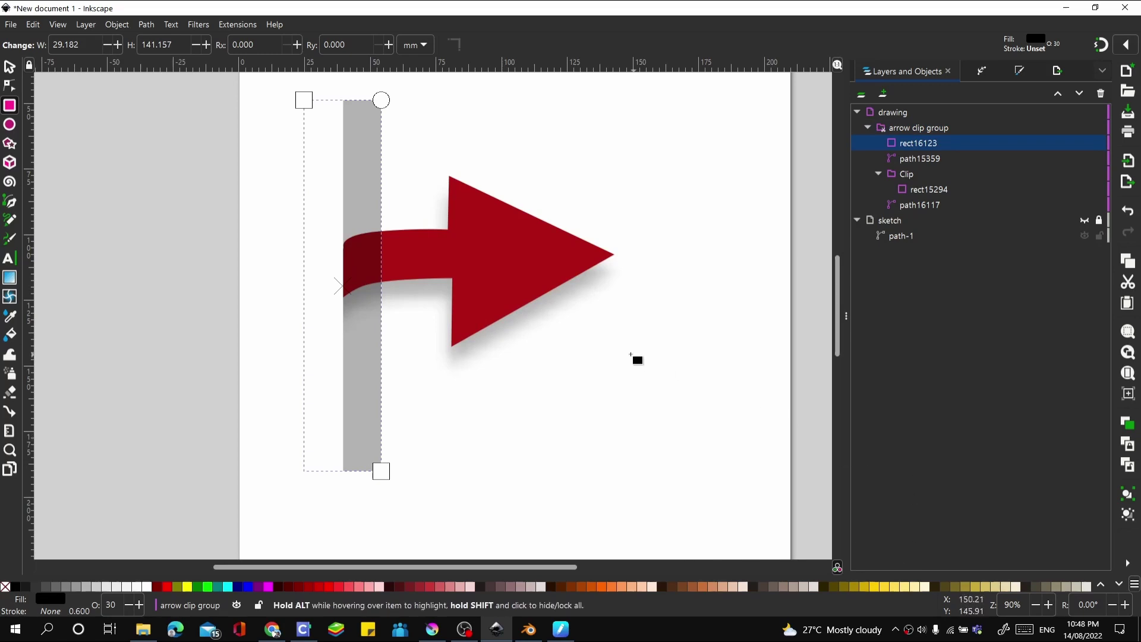
click(118, 24)
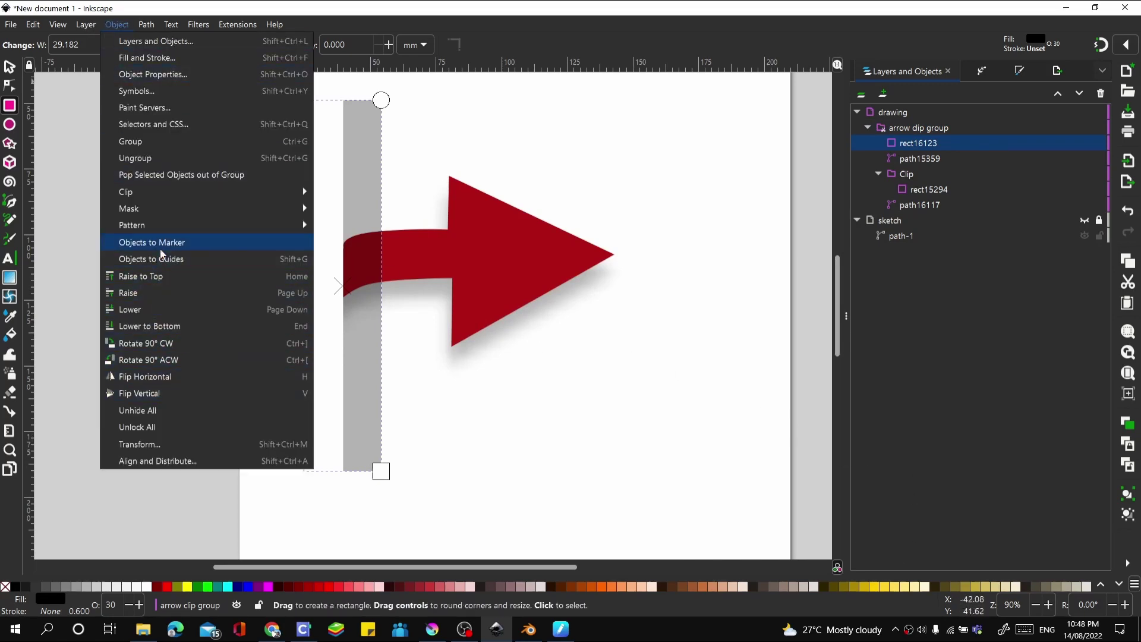
click(158, 327)
Blur the rectangle 36.2% and set its opacity to 11.6%, then deselect it.
scroll(476, 244, down, 2)
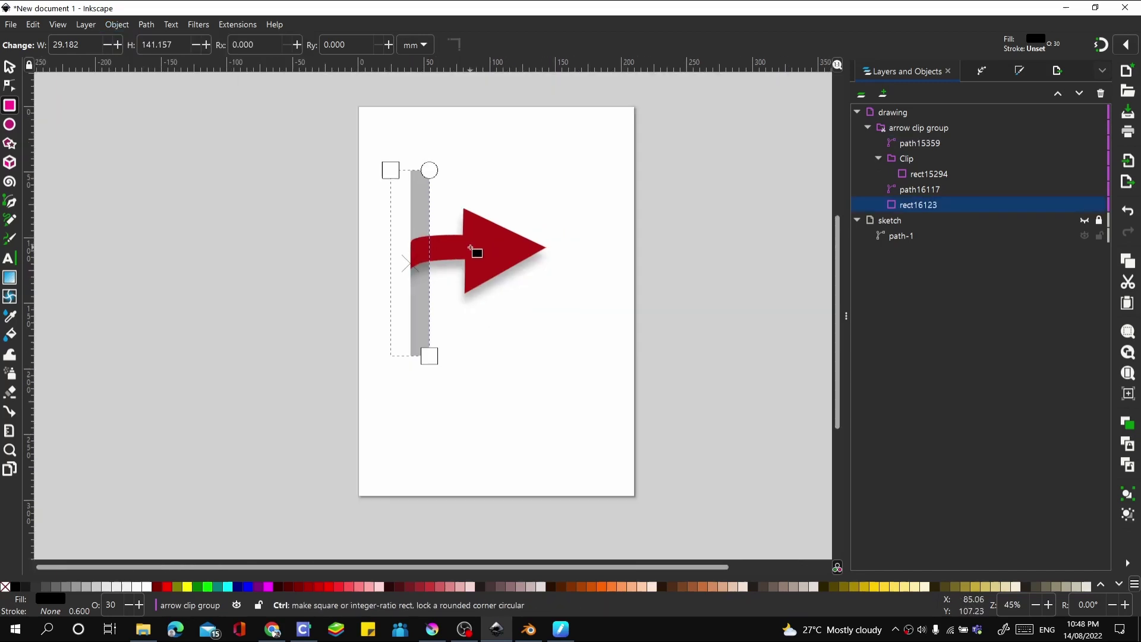
scroll(476, 244, up, 2)
key(ctrl+shift+f)
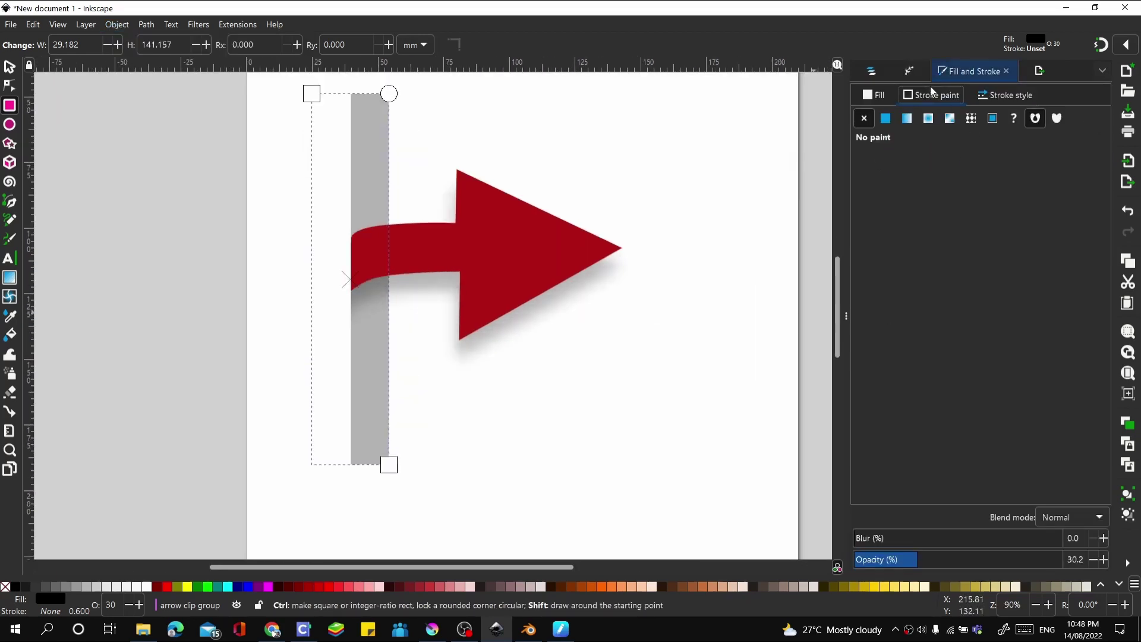
drag(888, 537, 875, 556)
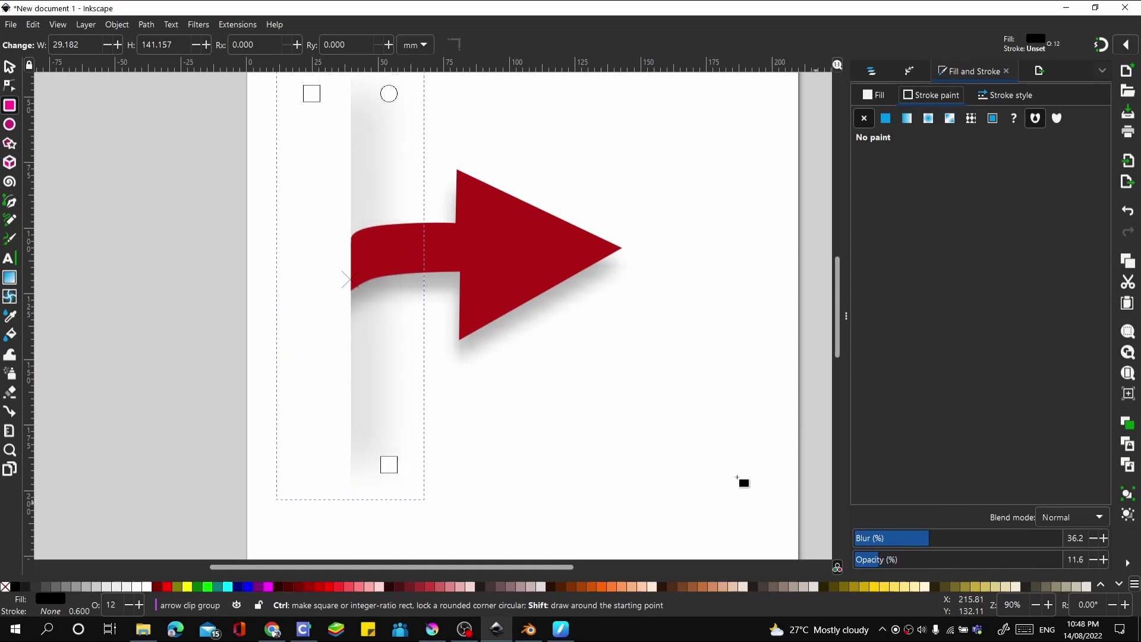
key(s)
key(5)
key(Escape)
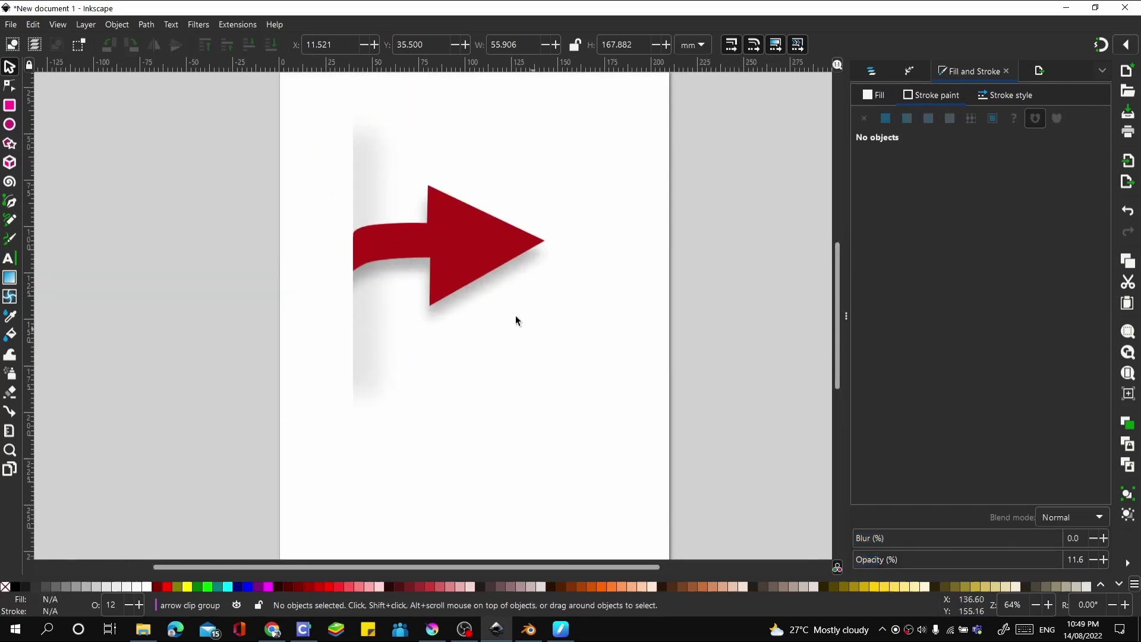
Select the red arrow and tone its fill to a slightly muted red (b43232).
scroll(381, 344, up, 1)
click(372, 352)
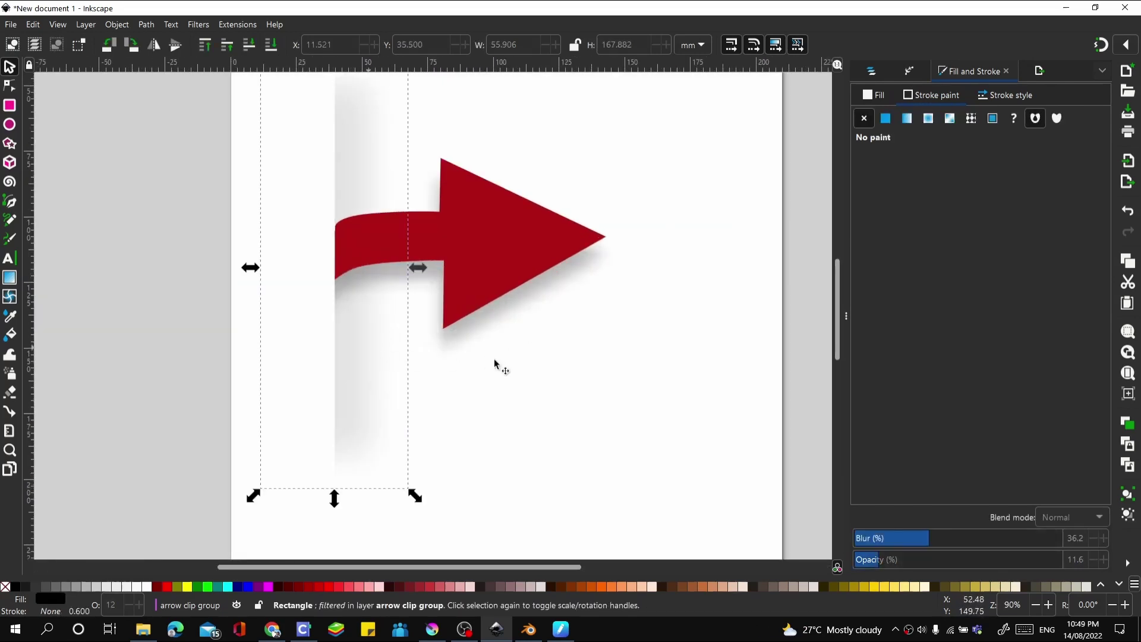
scroll(496, 332, left, 1)
scroll(495, 333, up, 1)
click(550, 281)
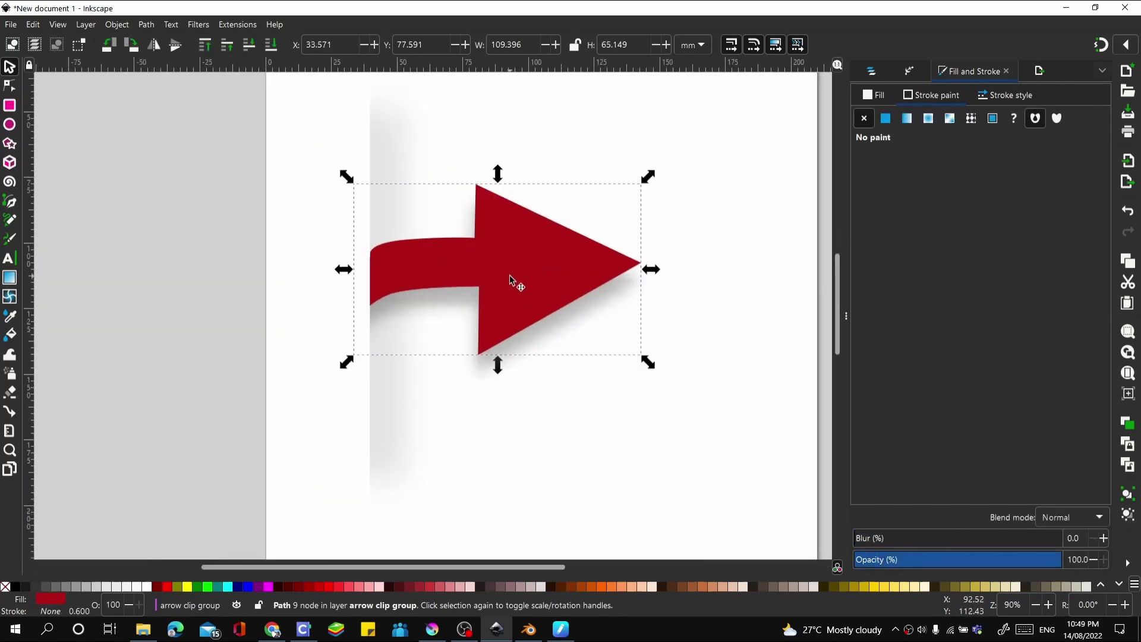
scroll(553, 280, up, 1)
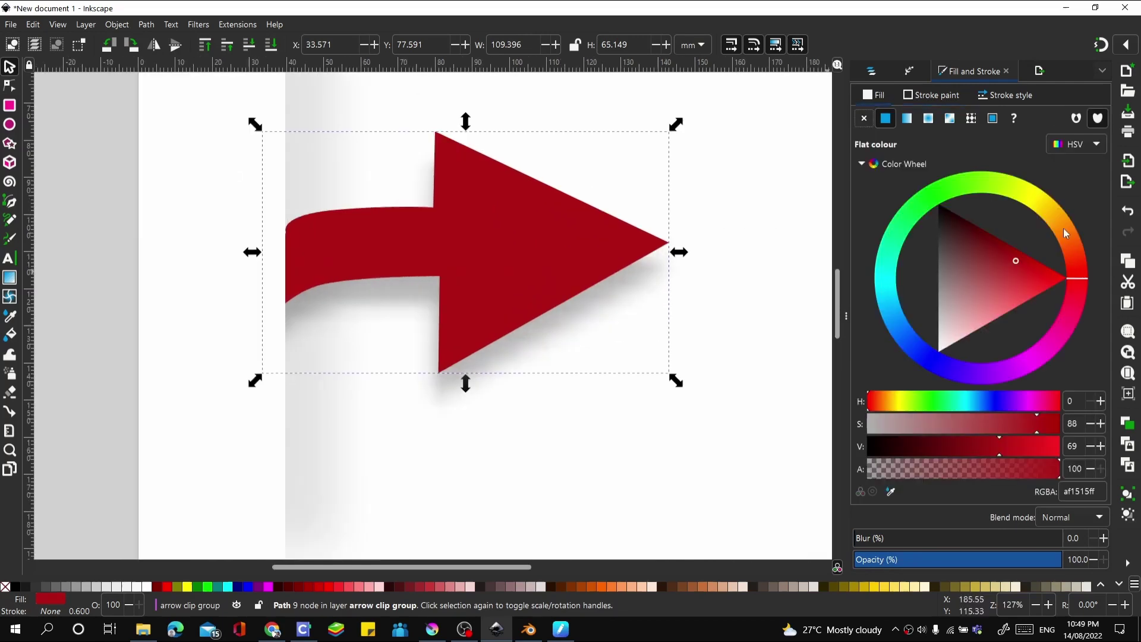
mouse_move(1014, 264)
mouse_down()
mouse_move(1018, 288)
mouse_move(1003, 270)
mouse_up()
click(550, 227)
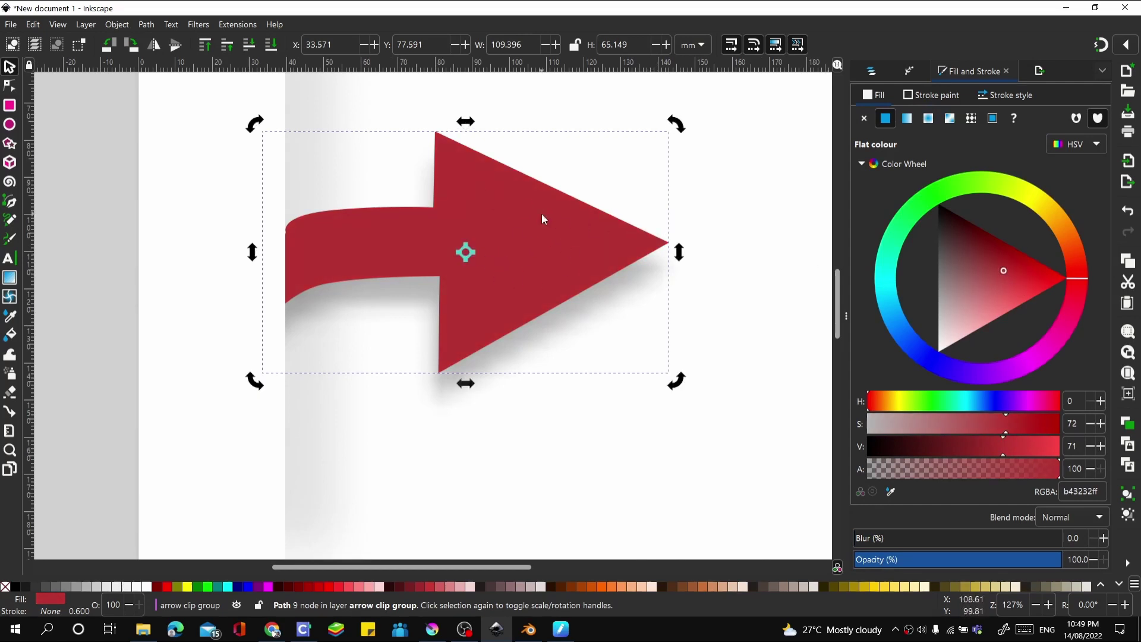
Wrap the arrow in its own clip group, then enter that group and select it.
right_click(542, 214)
click(596, 460)
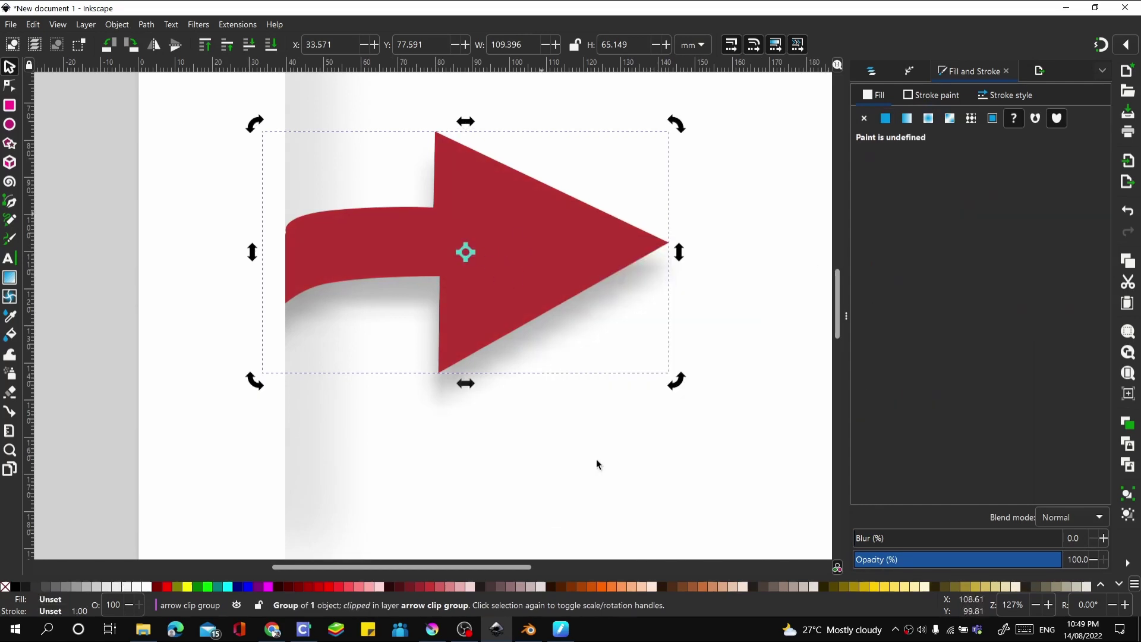
ctrl+scroll(530, 251, up, 1)
right_click(530, 250)
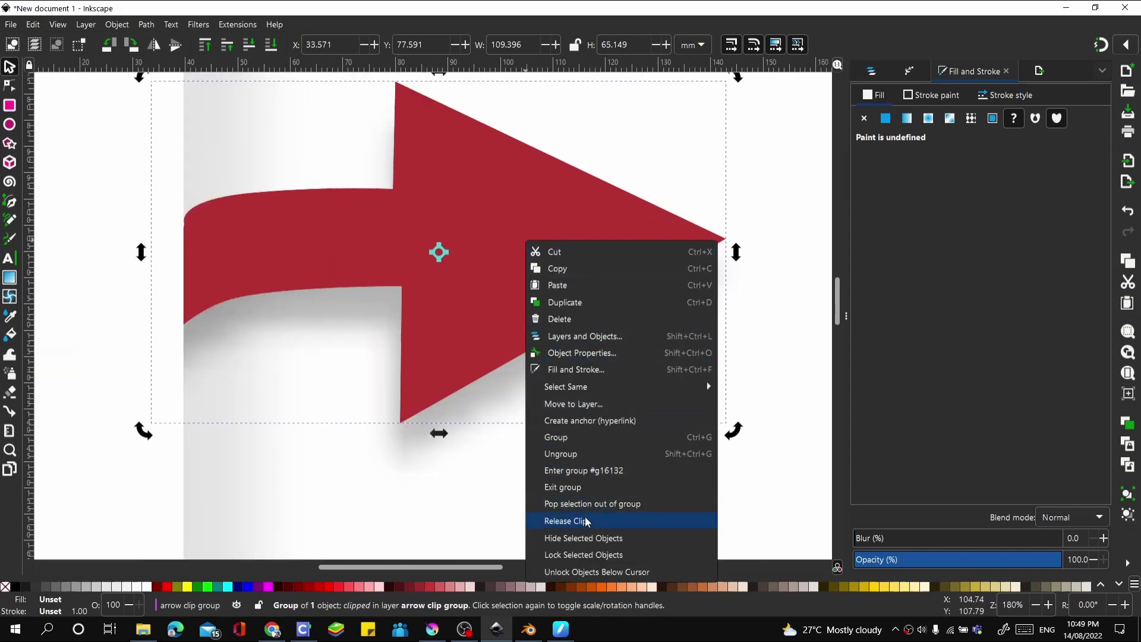
click(590, 472)
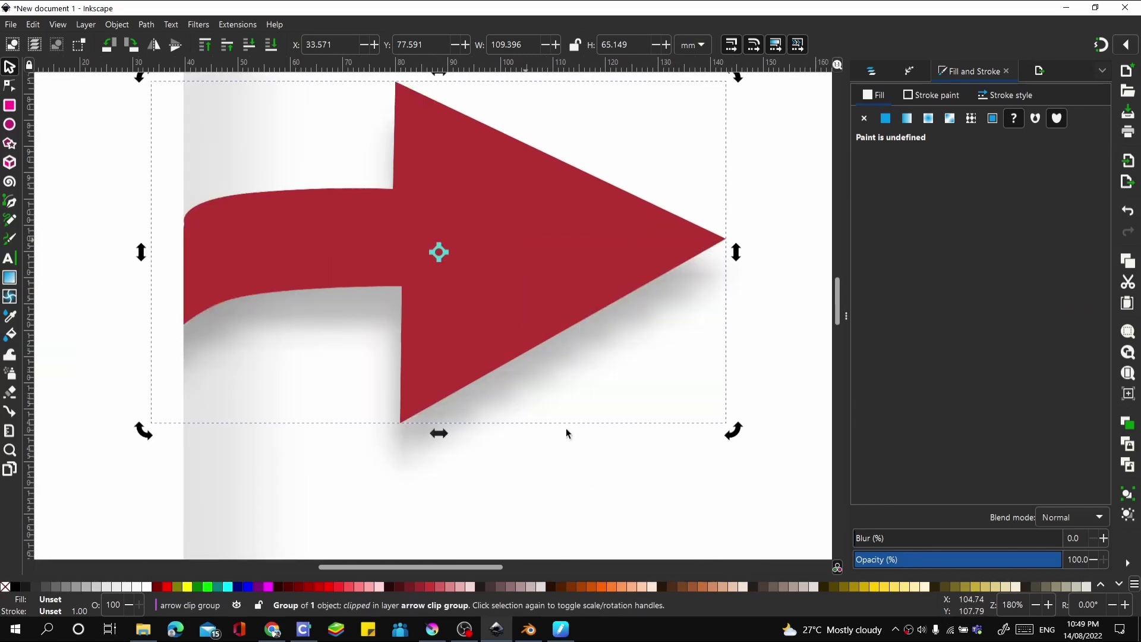
ctrl+scroll(481, 284, down, 2)
click(480, 282)
ctrl+scroll(451, 305, down, 1)
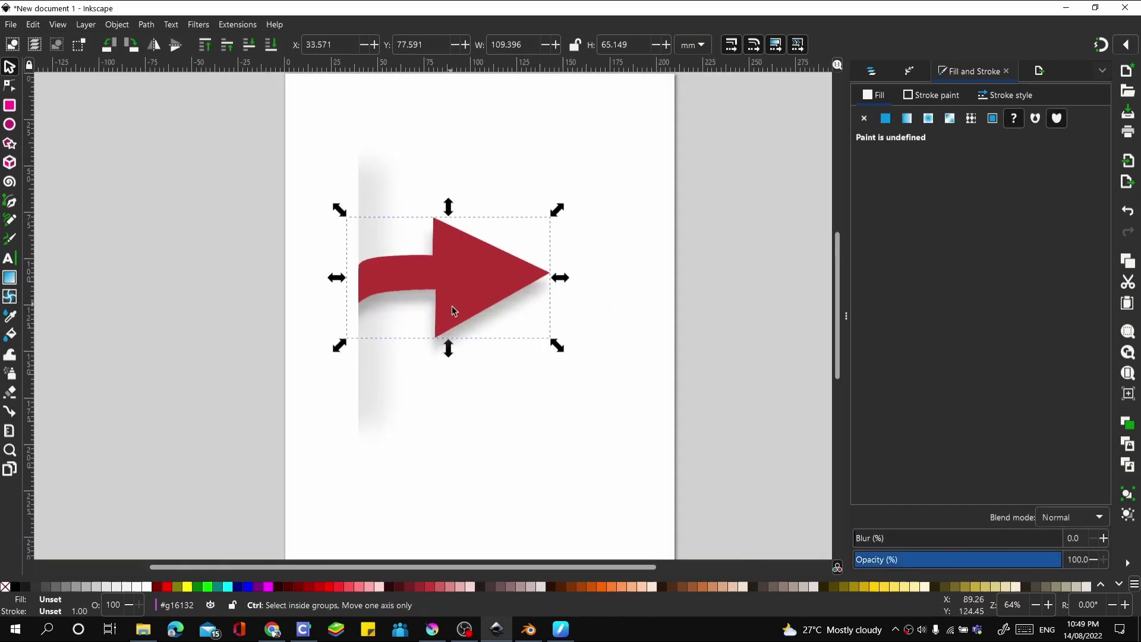
ctrl+scroll(451, 312, up, 1)
ctrl+scroll(418, 293, up, 1)
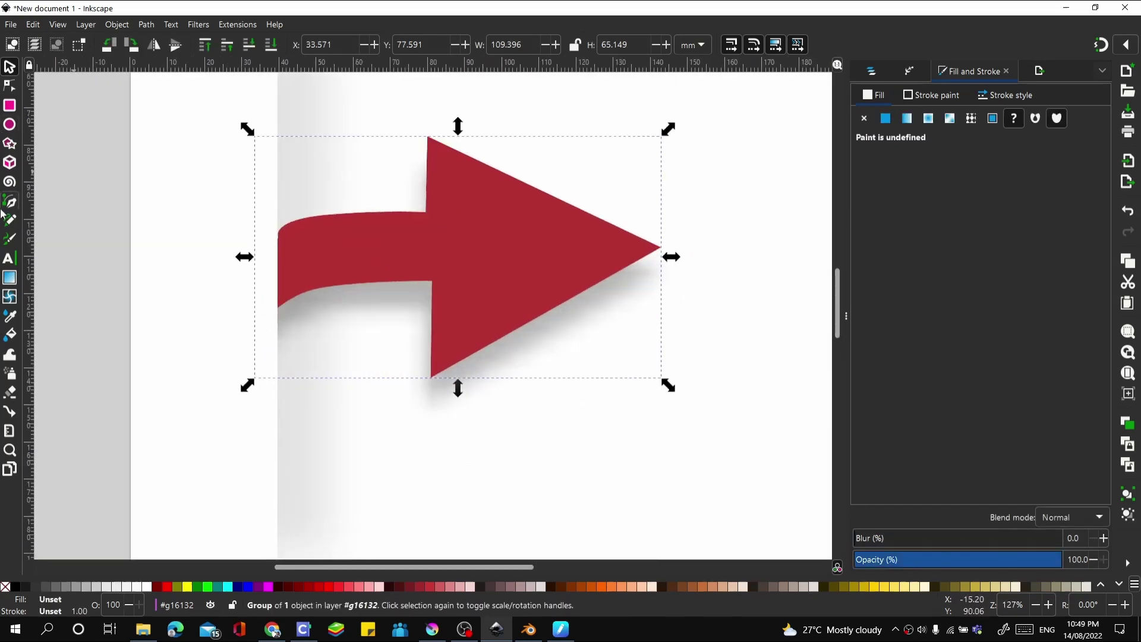
Draw a tall thin rectangle over the arrow's left end near the arrowhead base.
key(b)
ctrl+scroll(213, 252, up, 1)
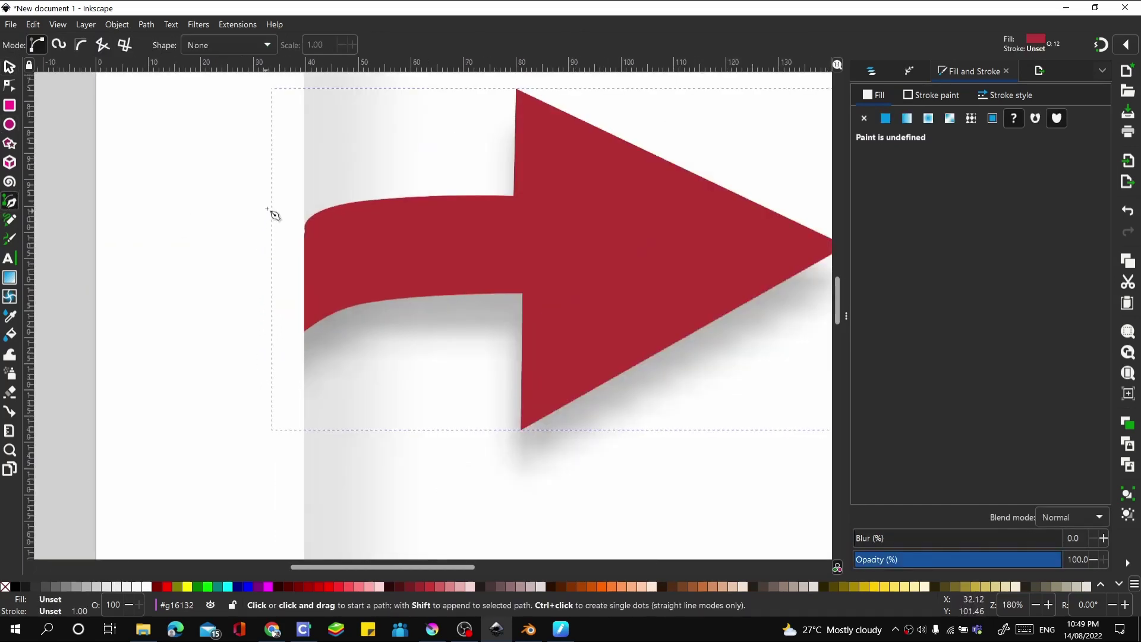
click(5, 106)
mouse_move(332, 161)
mouse_down()
mouse_move(271, 333)
mouse_move(287, 386)
mouse_up()
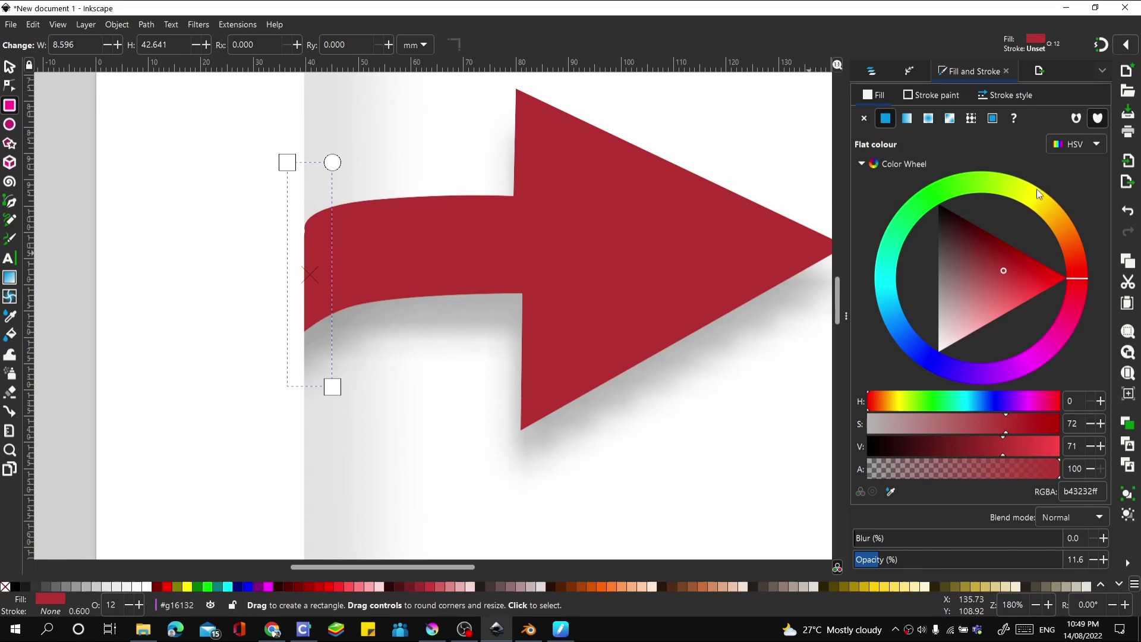
Fill the strip with bright orange (e58d01) at 100% opacity.
click(1056, 221)
click(1035, 228)
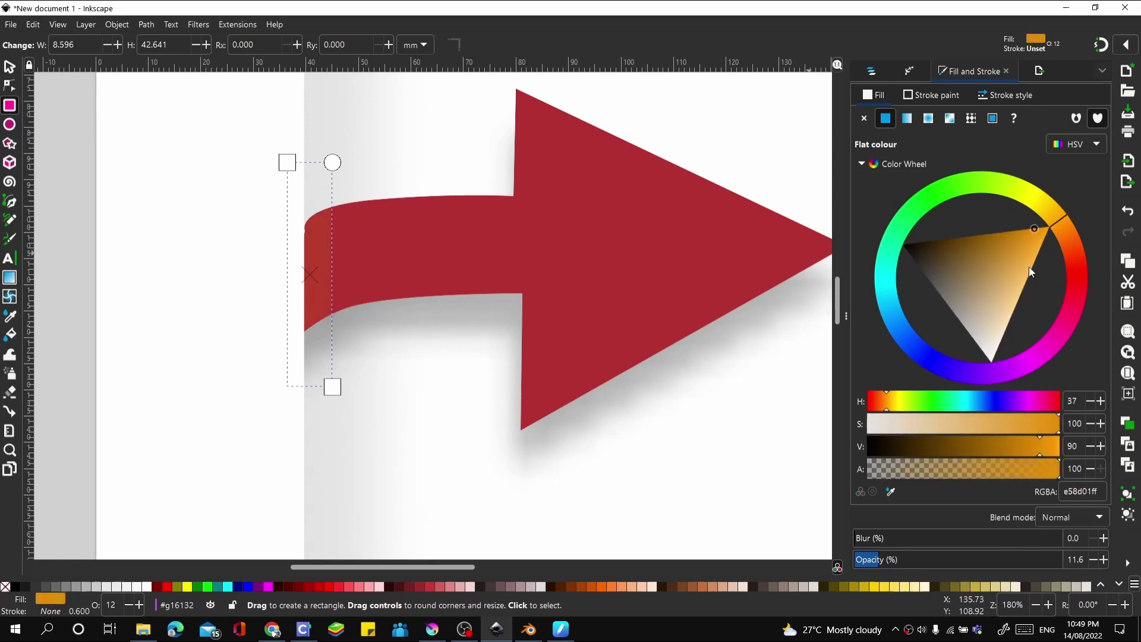
drag(906, 559, 1138, 546)
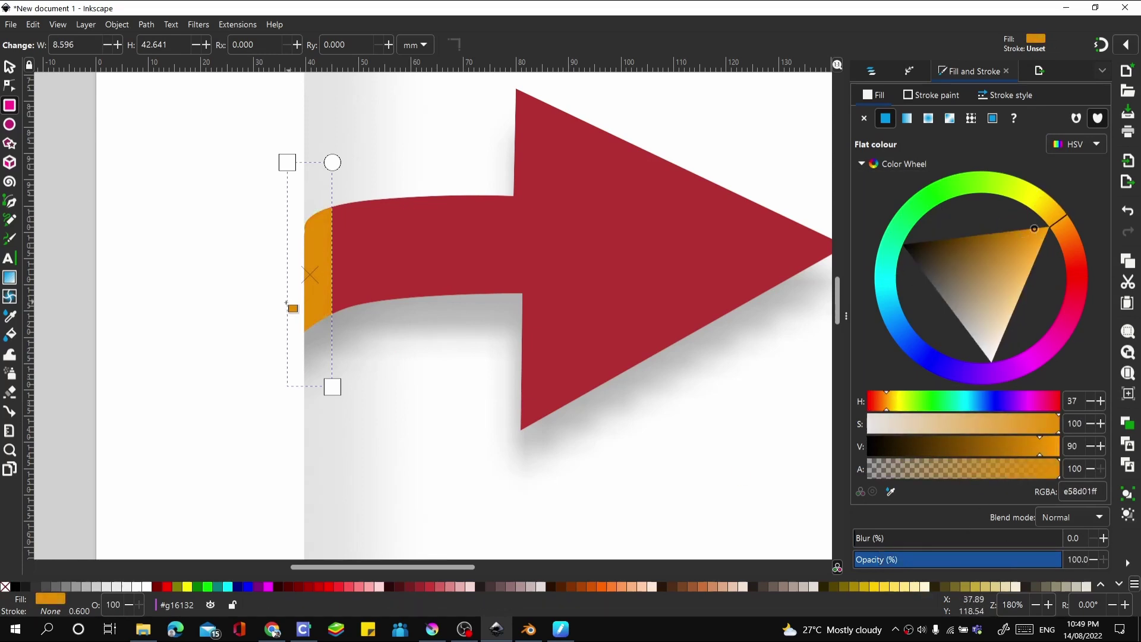
scroll(291, 306, down, 2)
scroll(385, 294, up, 1)
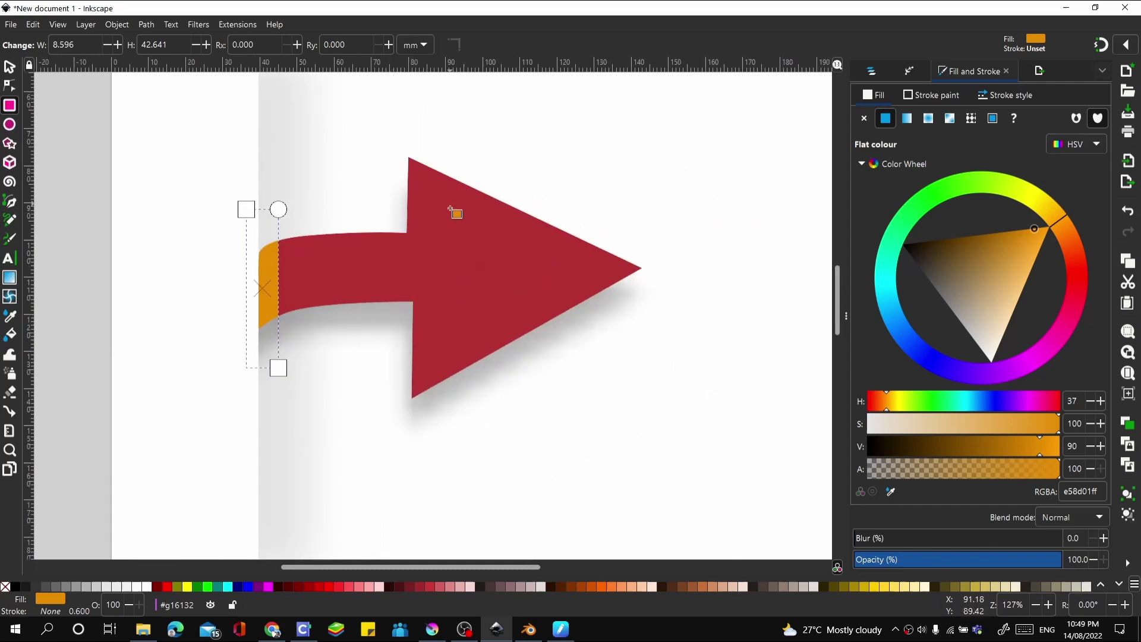
scroll(290, 306, down, 2)
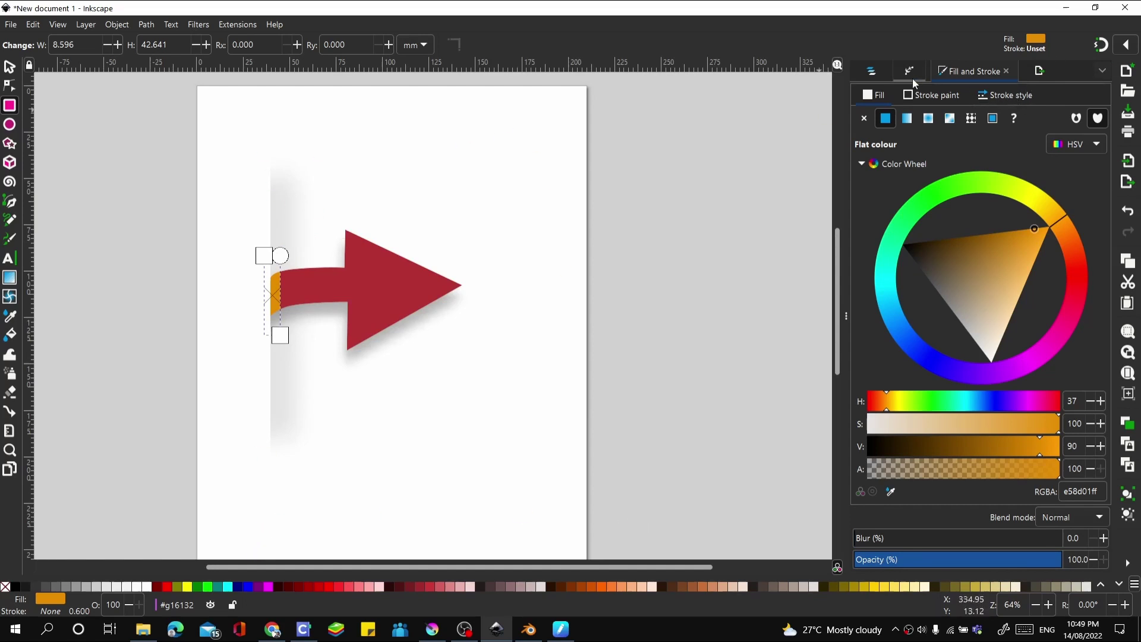
Rename group g16132 to 'the arrow clip group' in Layers and Objects.
click(872, 70)
scroll(470, 247, up, 1)
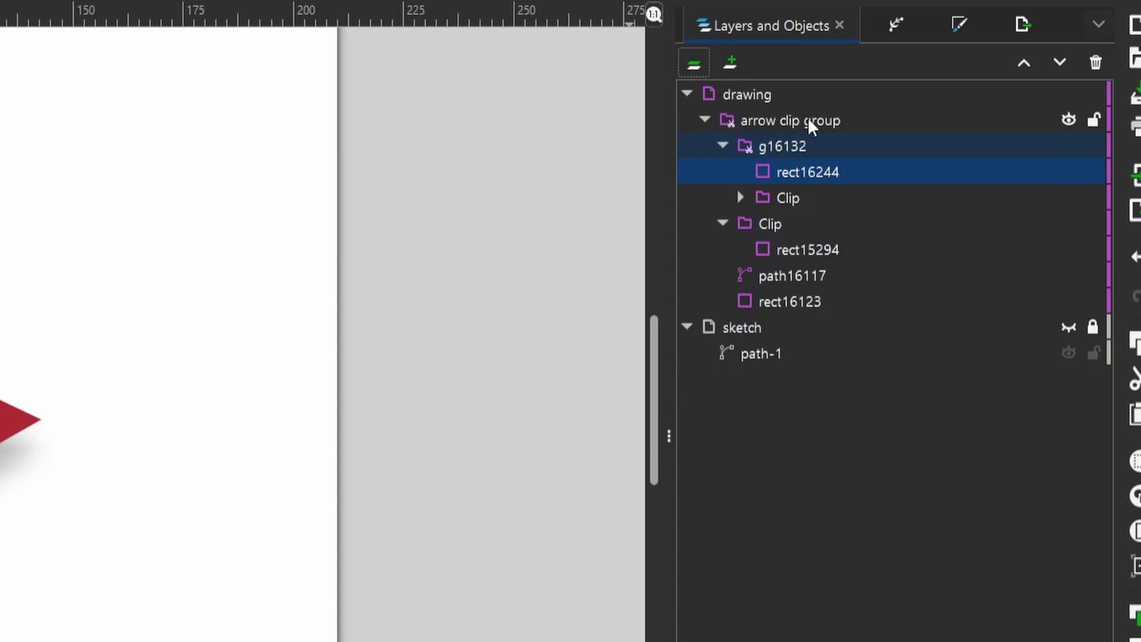
double_click(793, 147)
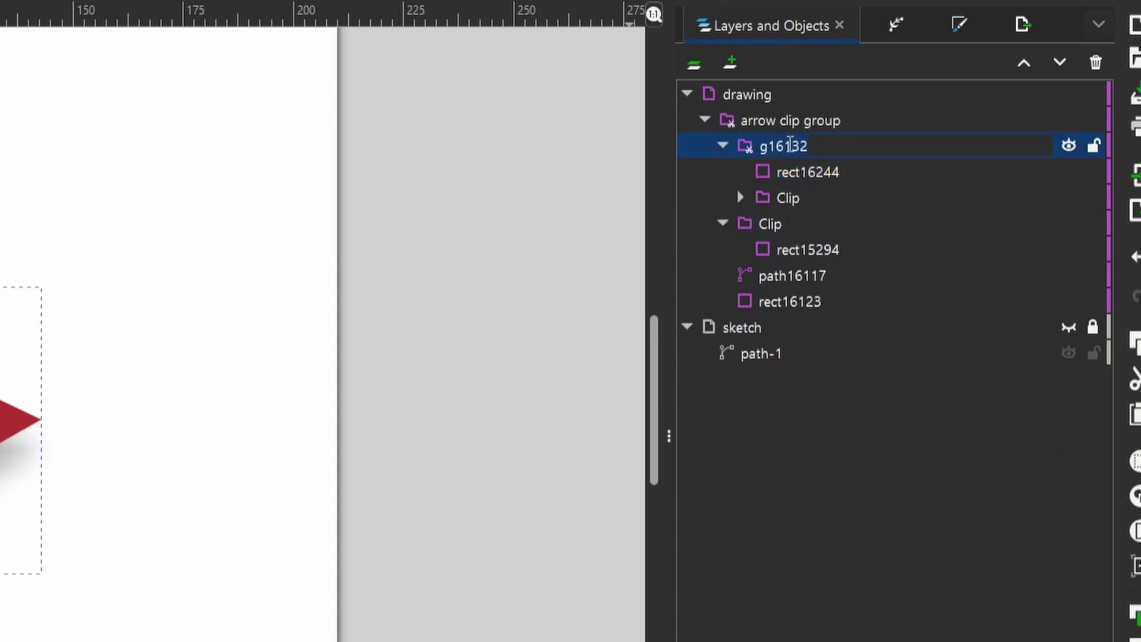
text(the arrow clip group)
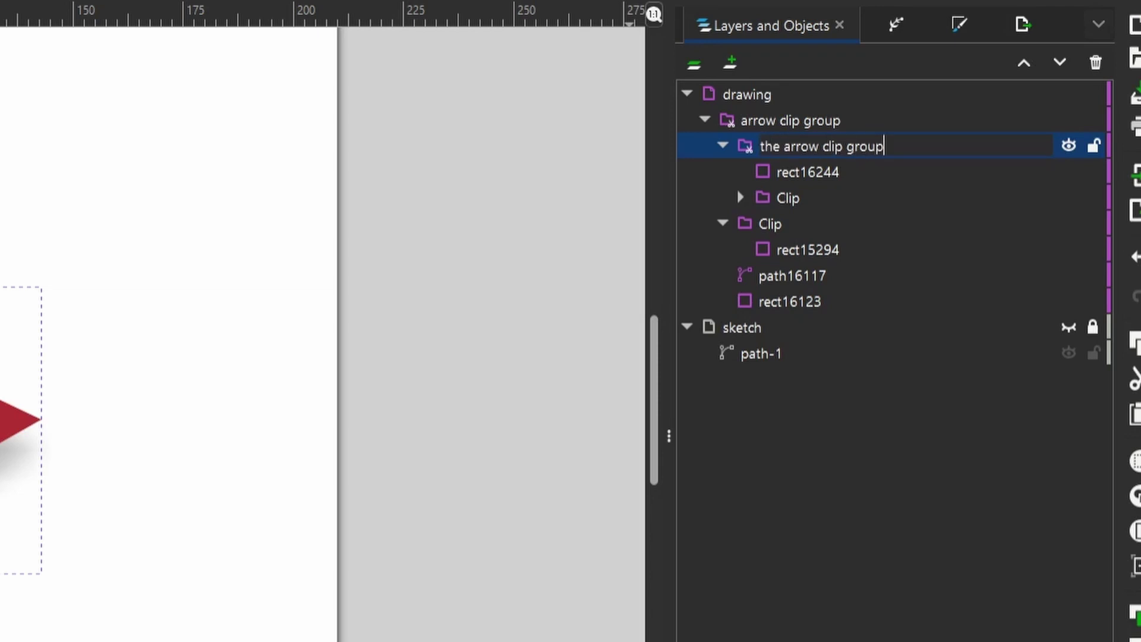
key(Return)
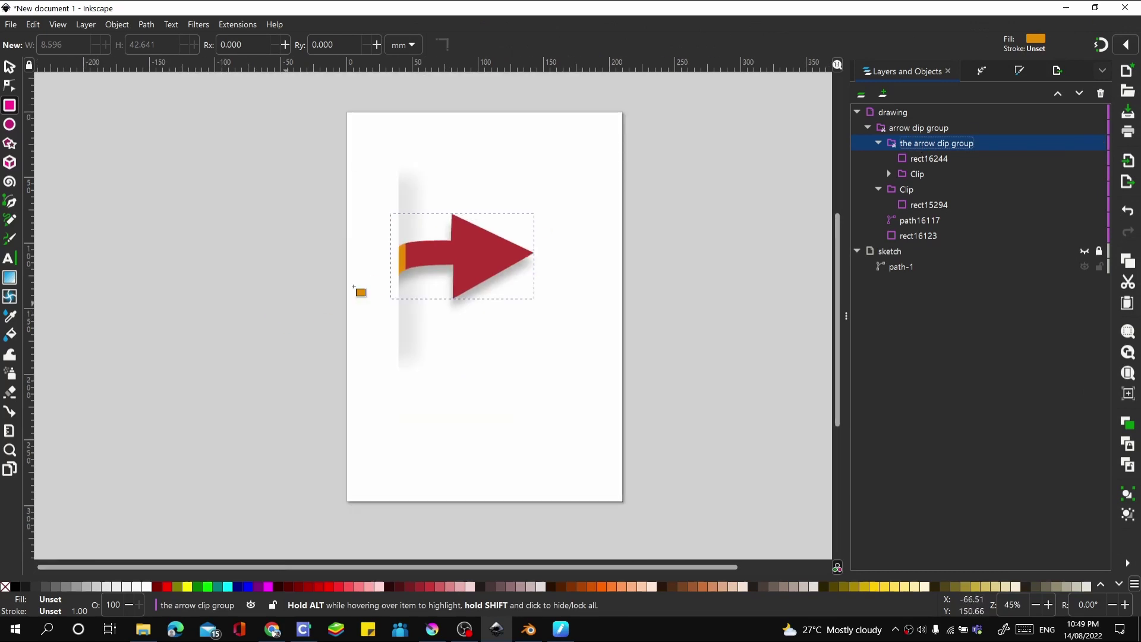
Recolour the orange strip with the arrow's red via the Dropper, darkened to 811a1a.
scroll(353, 287, up, 3)
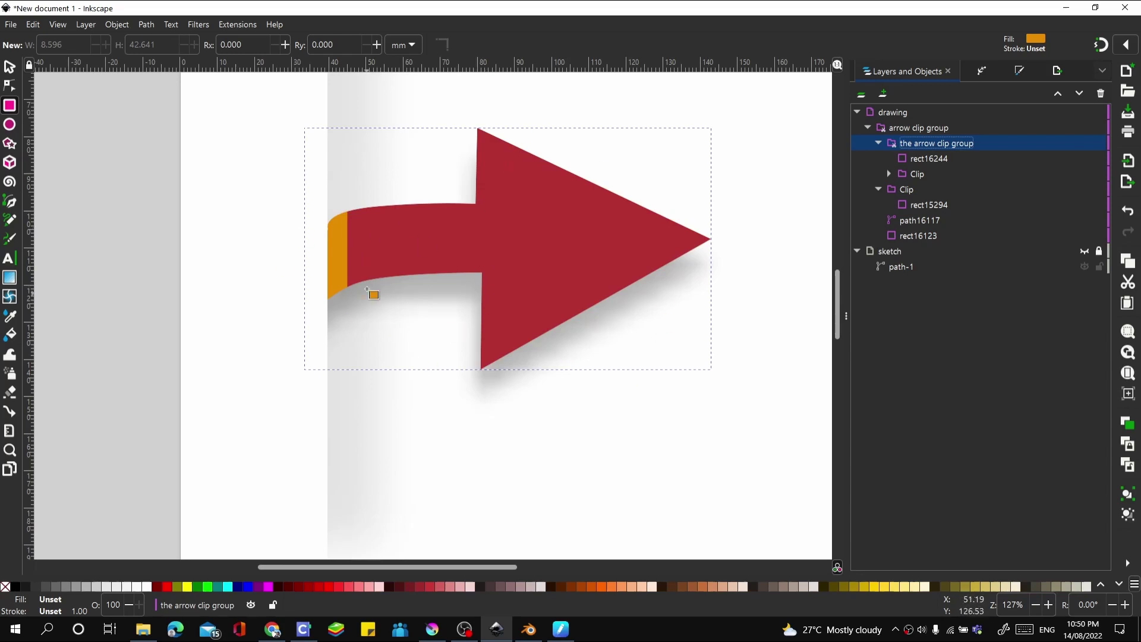
scroll(382, 262, up, 2)
scroll(331, 303, down, 2)
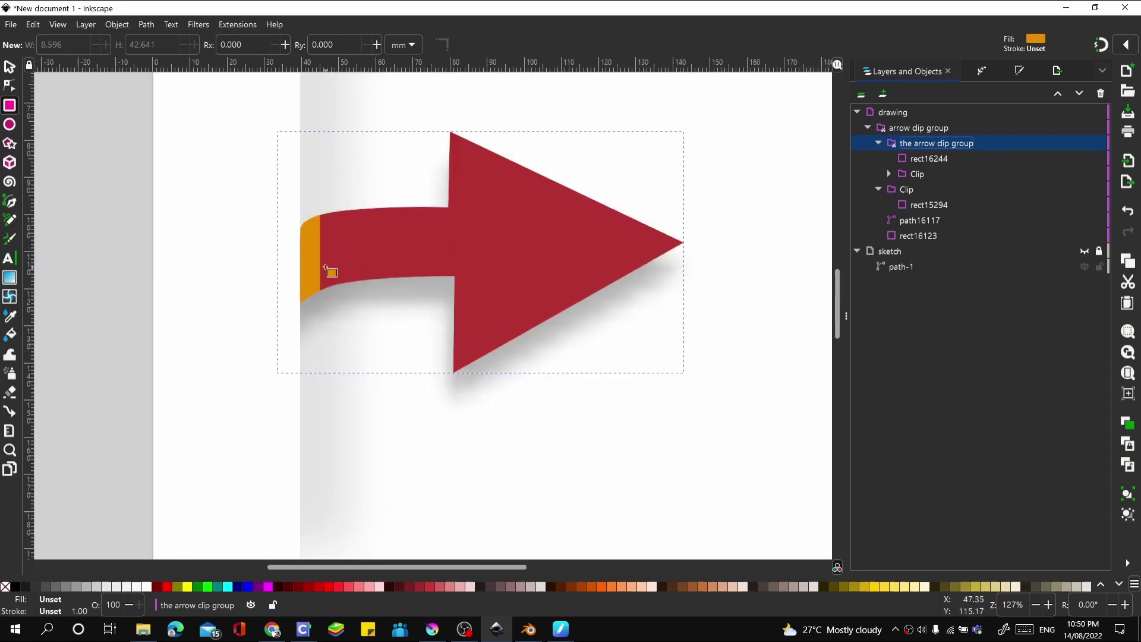
scroll(306, 263, up, 2)
key(s)
click(305, 247)
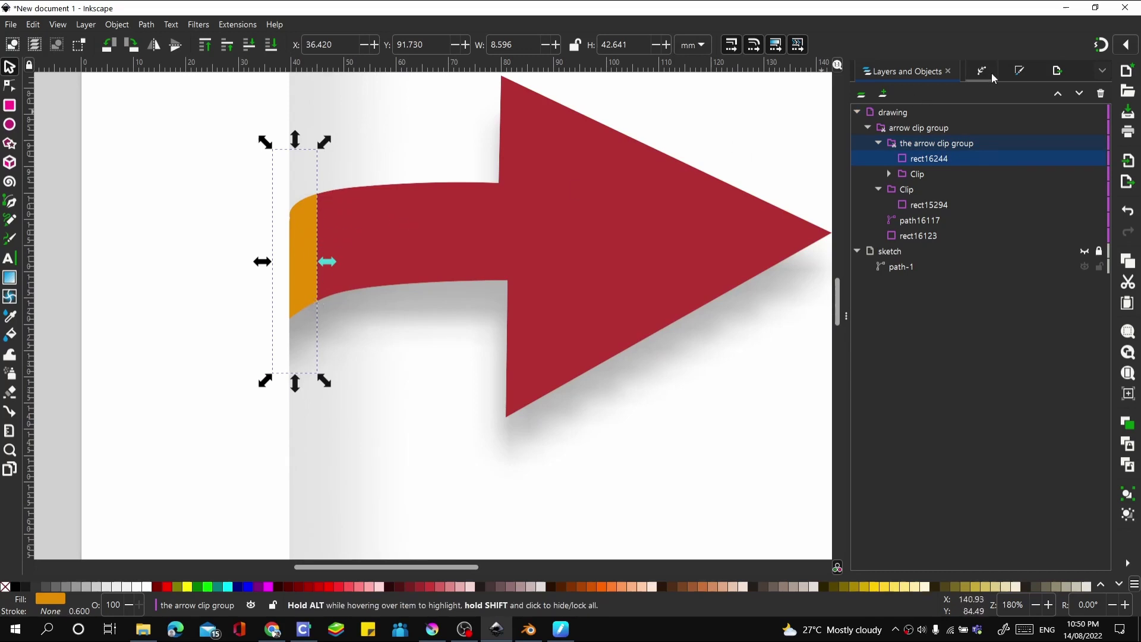
click(1019, 71)
scroll(457, 270, down, 2)
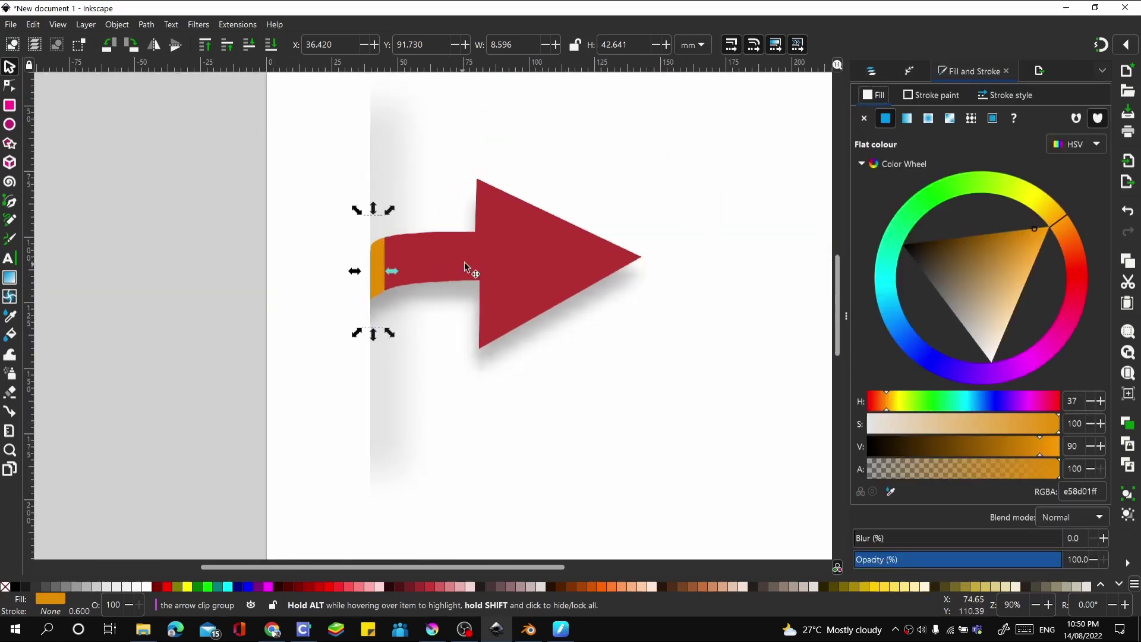
scroll(466, 267, up, 1)
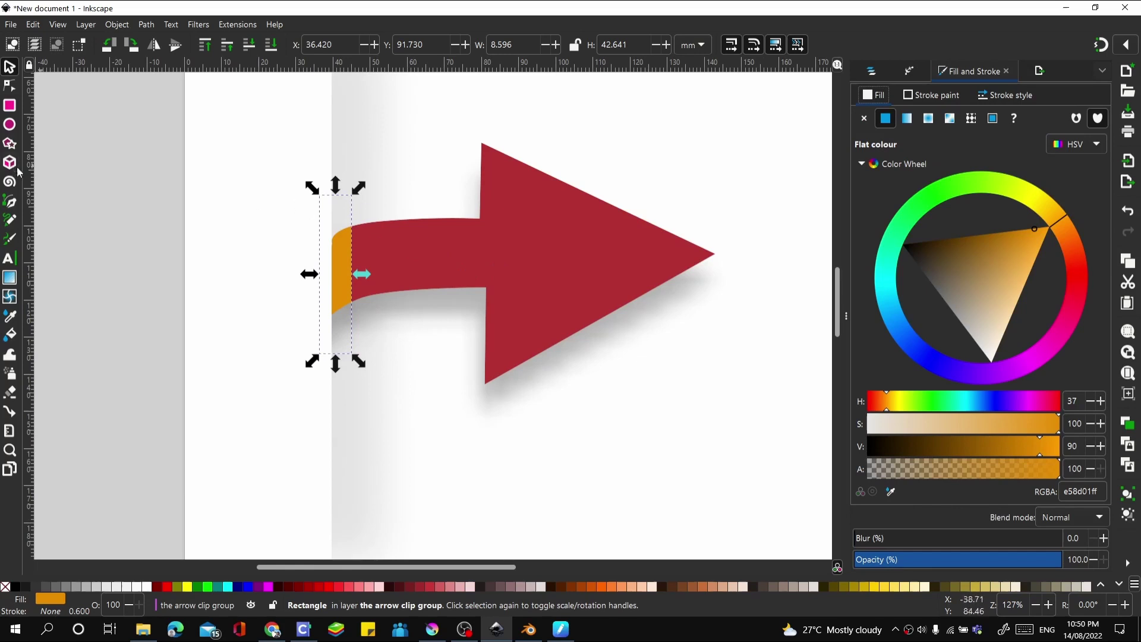
key(d)
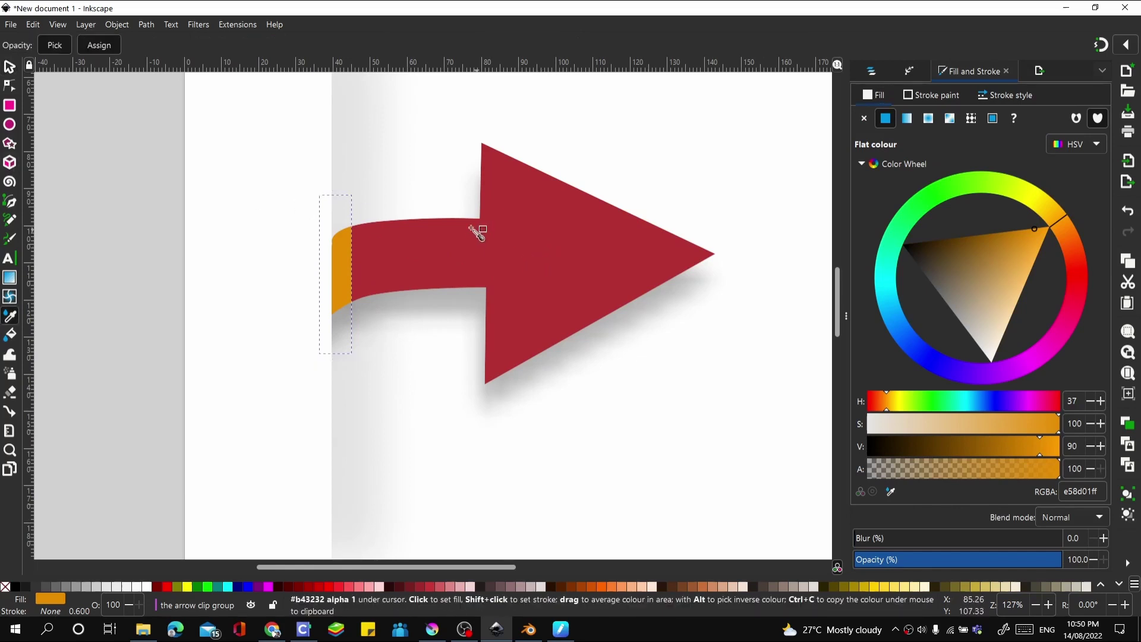
click(417, 259)
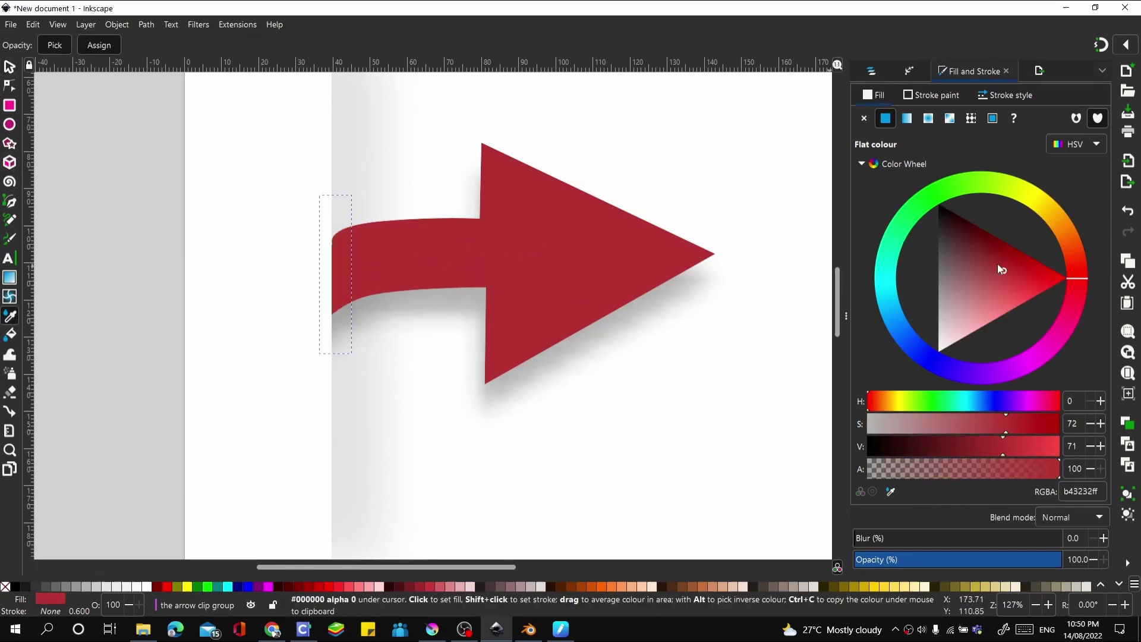
drag(998, 269, 993, 252)
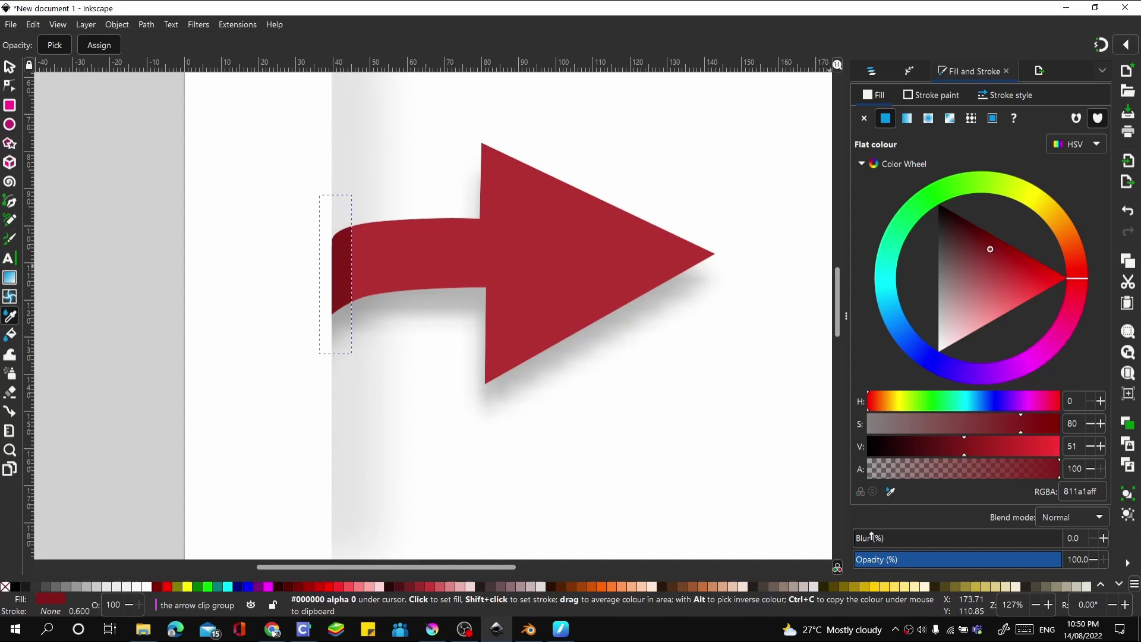
Blur the strip 43.8% and lower its opacity to 77.7%.
drag(871, 535, 944, 533)
drag(1058, 559, 1016, 557)
ctrl+scroll(254, 331, down, 2)
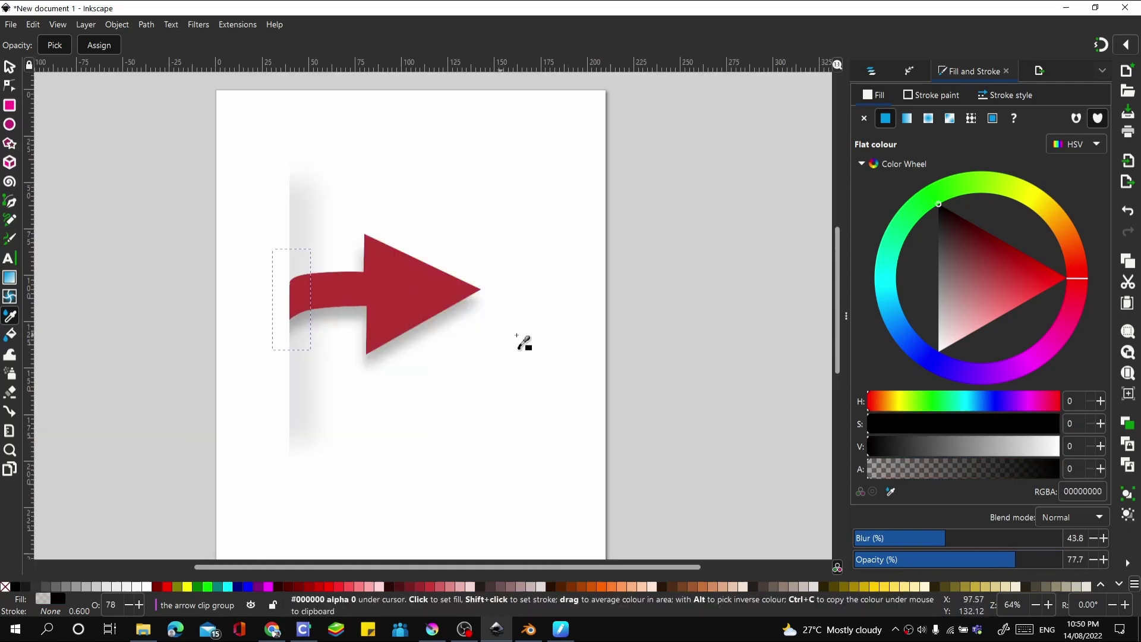
Select the arrow path inside its group and brighten its fill to cf1919.
key(s)
key(Escape)
ctrl+scroll(487, 315, down, 2)
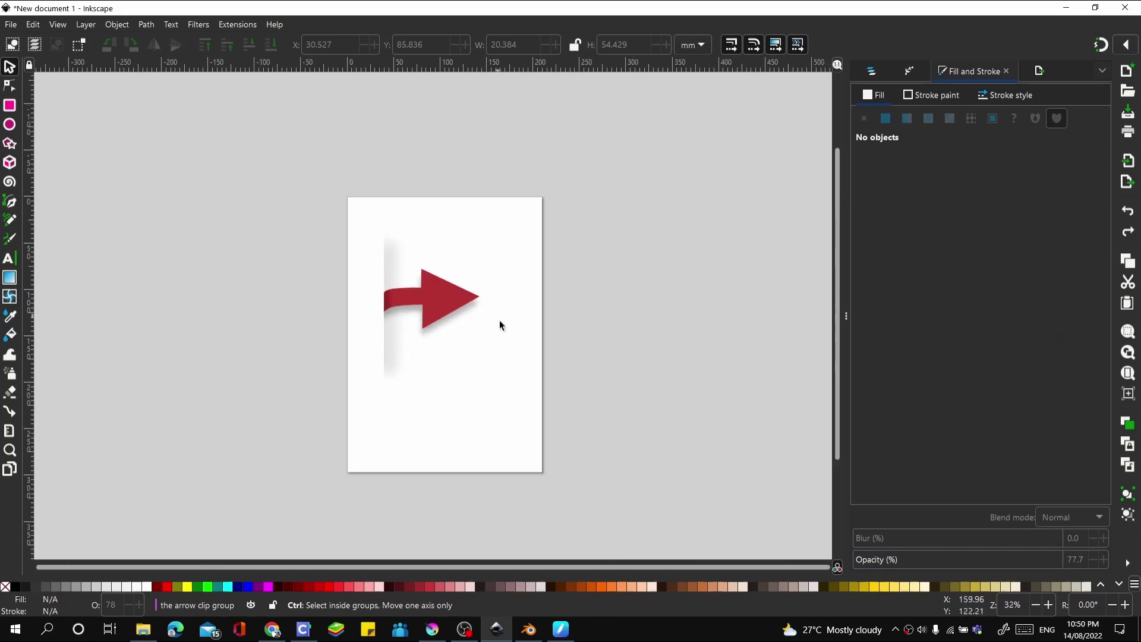
ctrl+scroll(515, 323, up, 2)
ctrl+scroll(515, 323, up, 1)
click(466, 190)
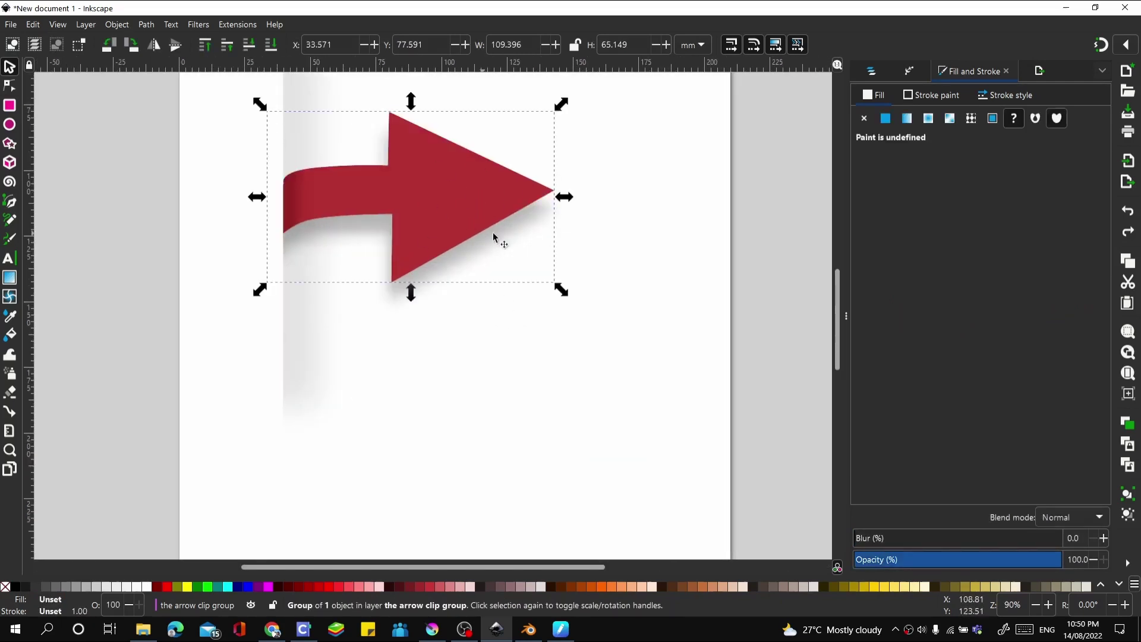
ctrl+click(441, 194)
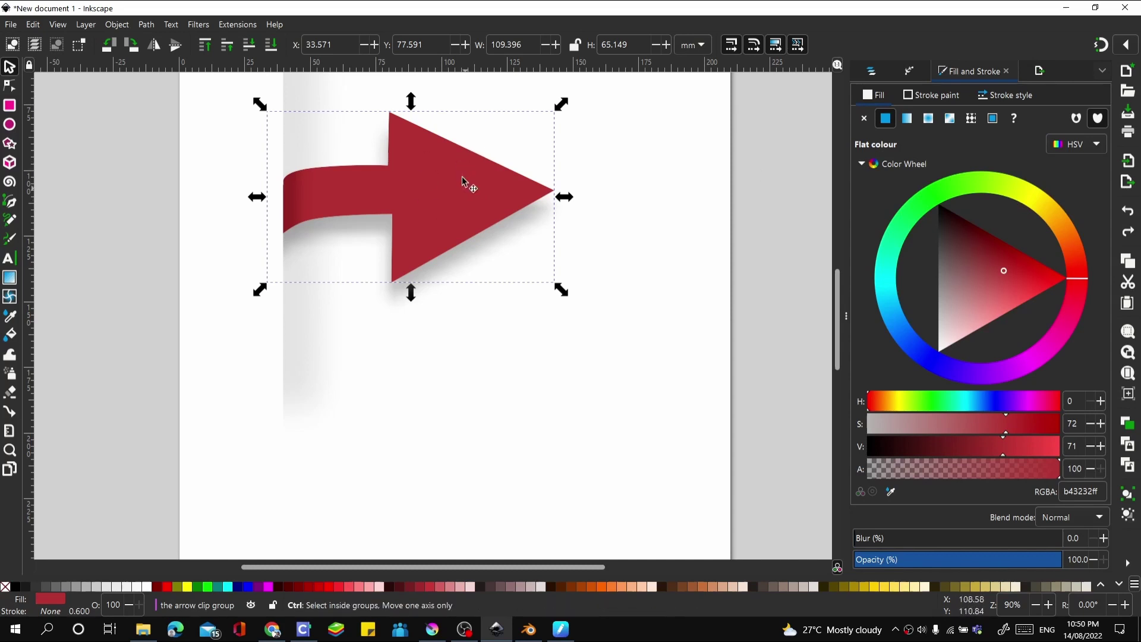
drag(1014, 272, 1034, 272)
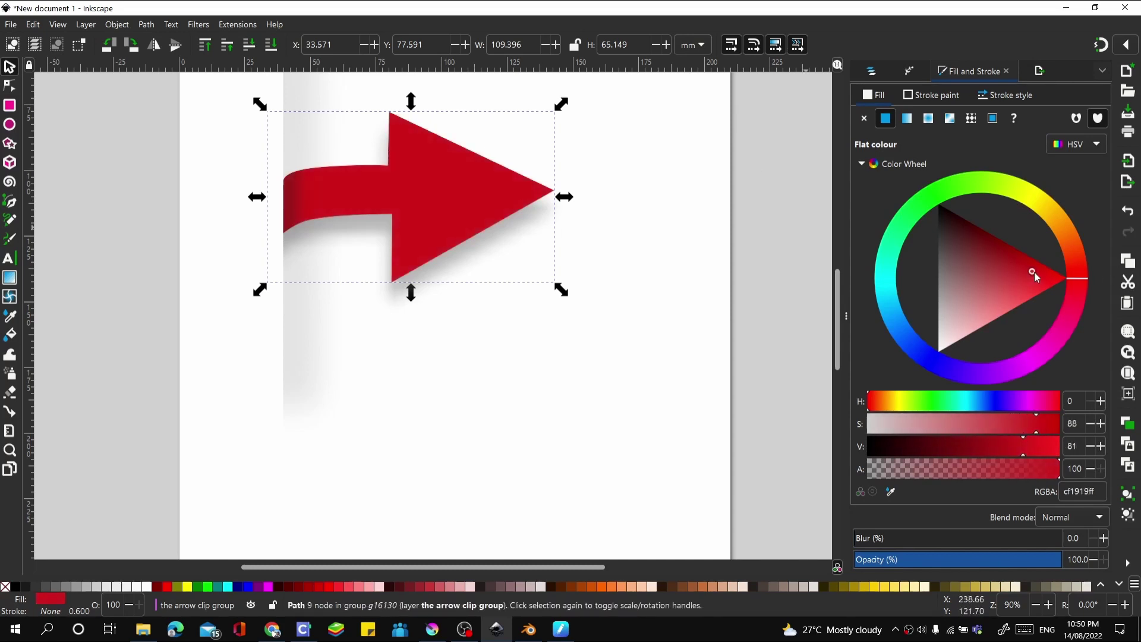
click(678, 207)
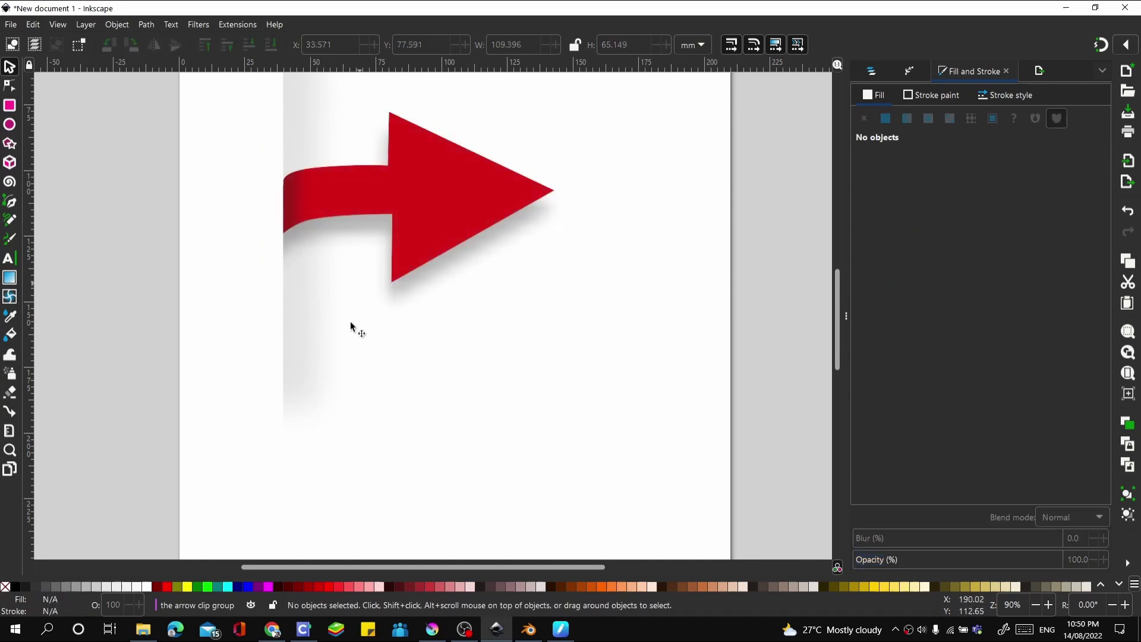
scroll(354, 326, down, 2)
scroll(355, 256, up, 2)
scroll(380, 244, down, 1)
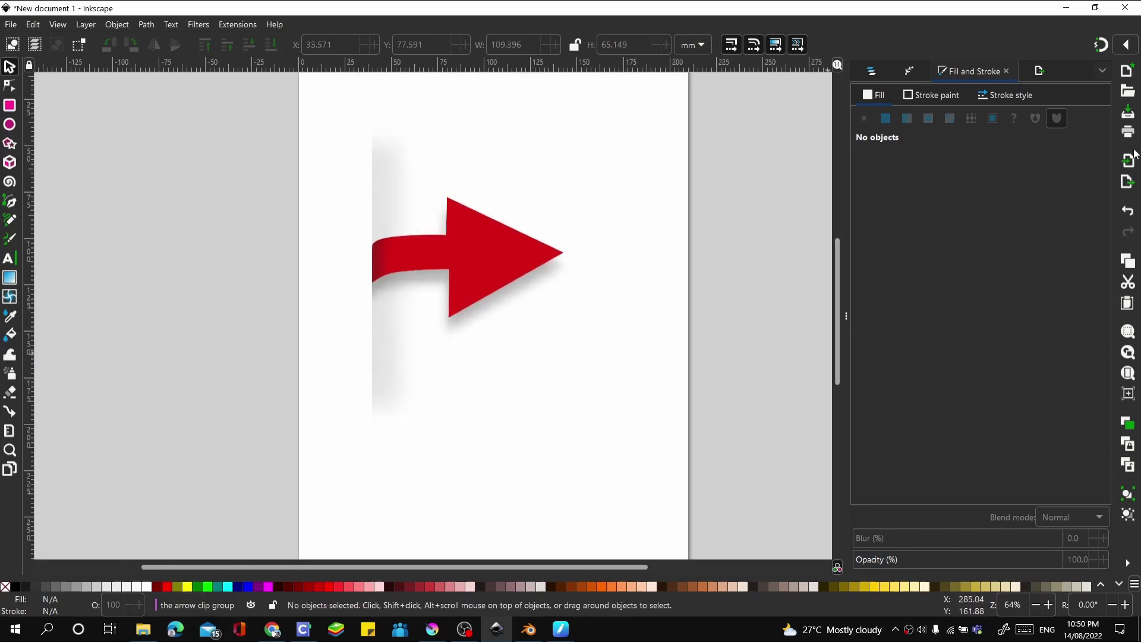
Select the whole arrow clip group in Layers and Objects and nudge it slightly left and down.
click(869, 71)
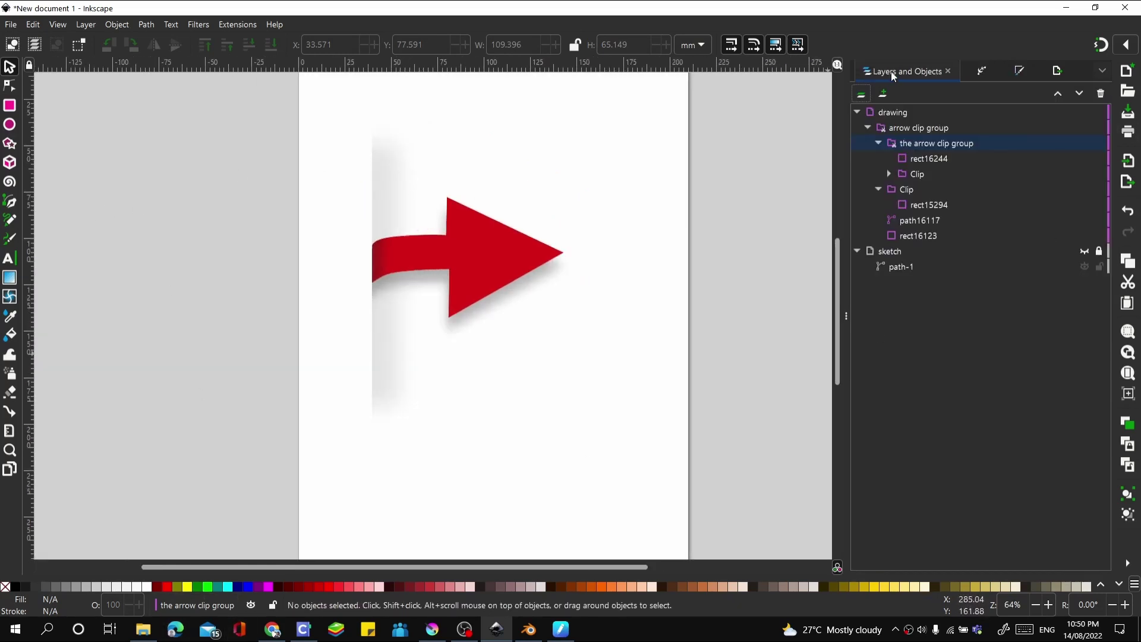
click(905, 116)
click(906, 128)
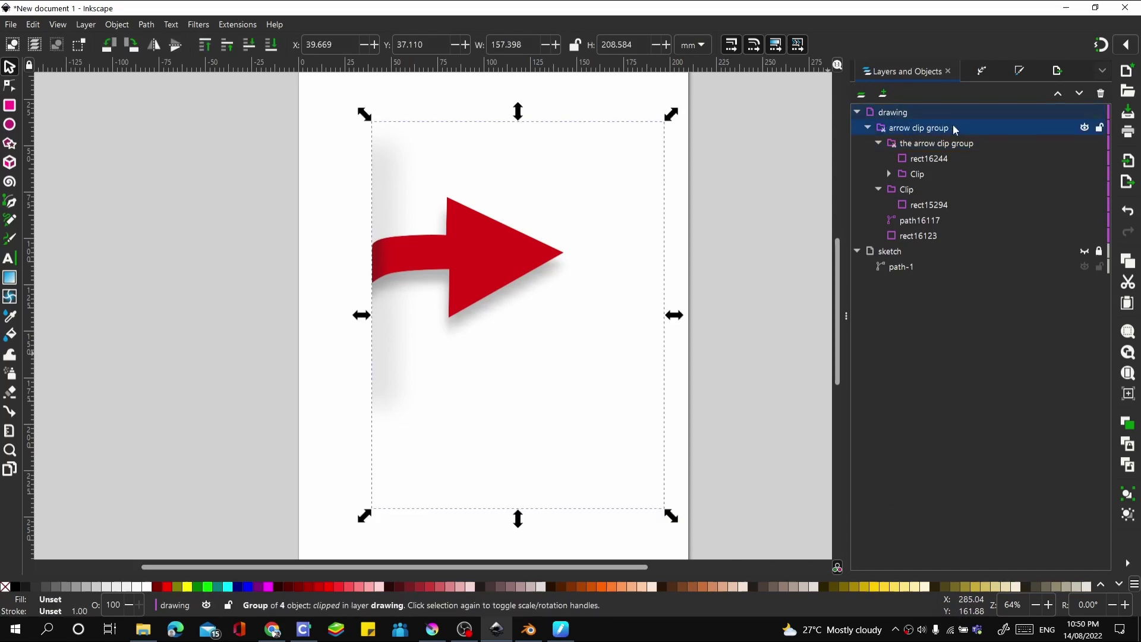
mouse_move(401, 206)
mouse_down()
mouse_move(351, 184)
mouse_move(456, 234)
mouse_move(436, 184)
mouse_move(391, 218)
mouse_up()
key(Escape)
key(minus)
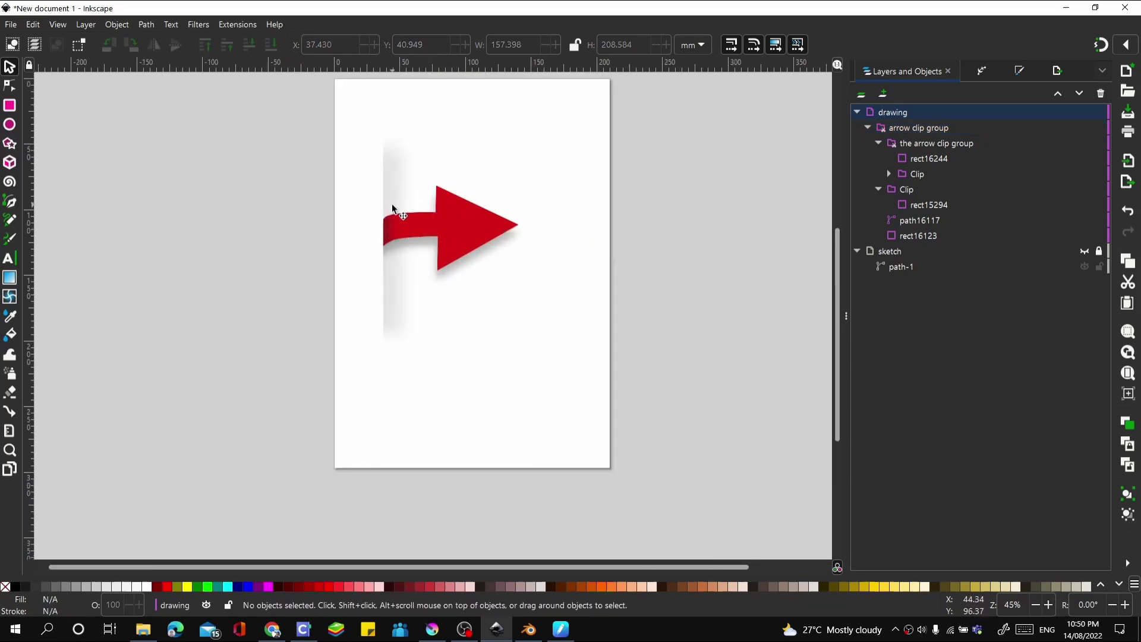
ctrl+scroll(403, 194, up, 1)
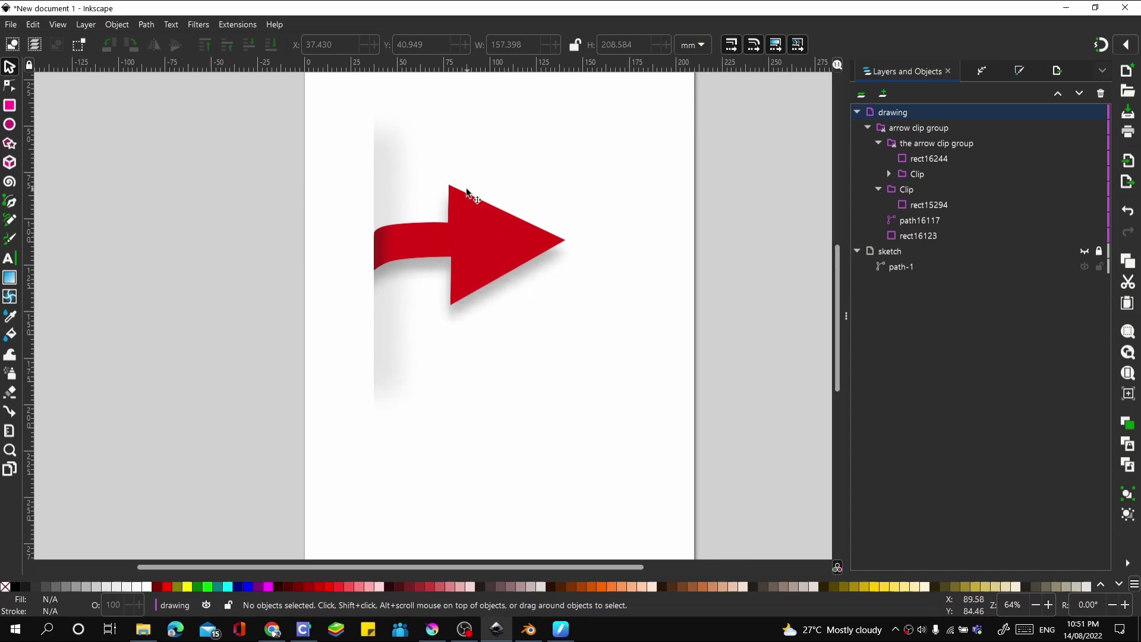
ctrl+scroll(502, 295, down, 1)
ctrl+scroll(491, 302, up, 1)
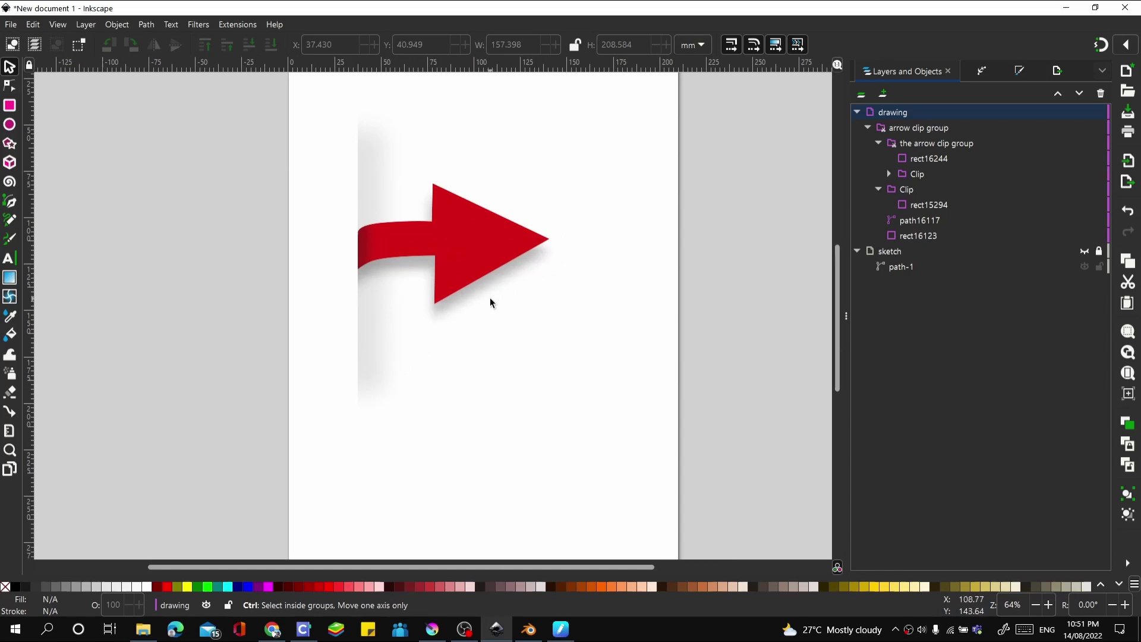